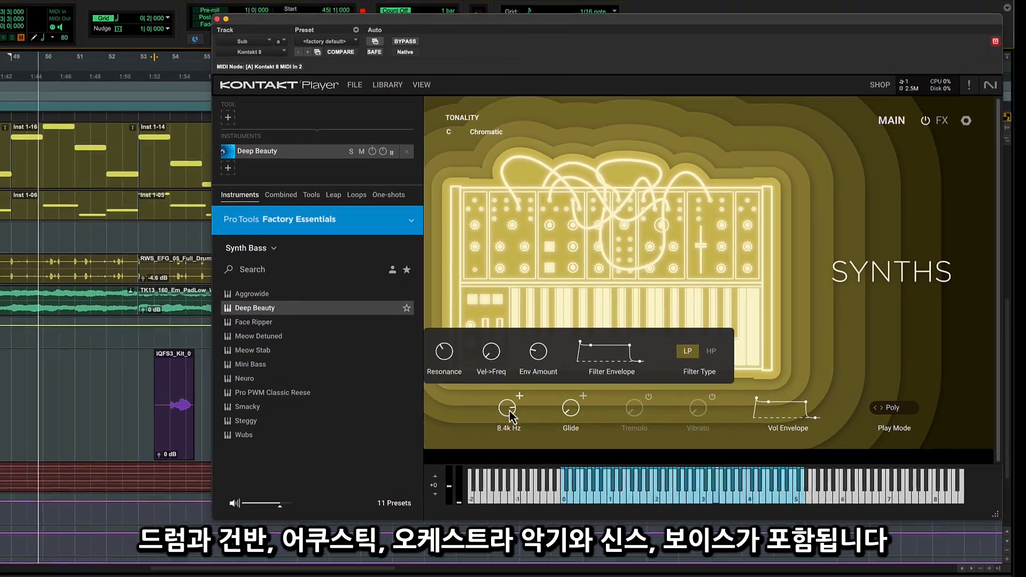
Adjust the filter cutoff of the Deep Beauty synth bass preset.
left_click_drag(520, 401, 521, 407)
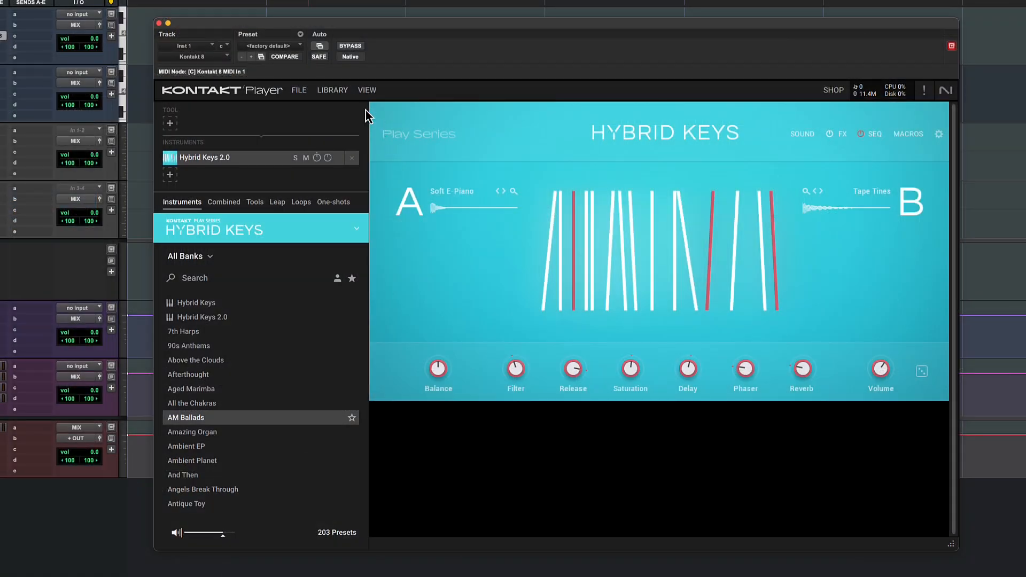
Open the Kontakt library browser and look through the new instruments on offer.
left_click(333, 92)
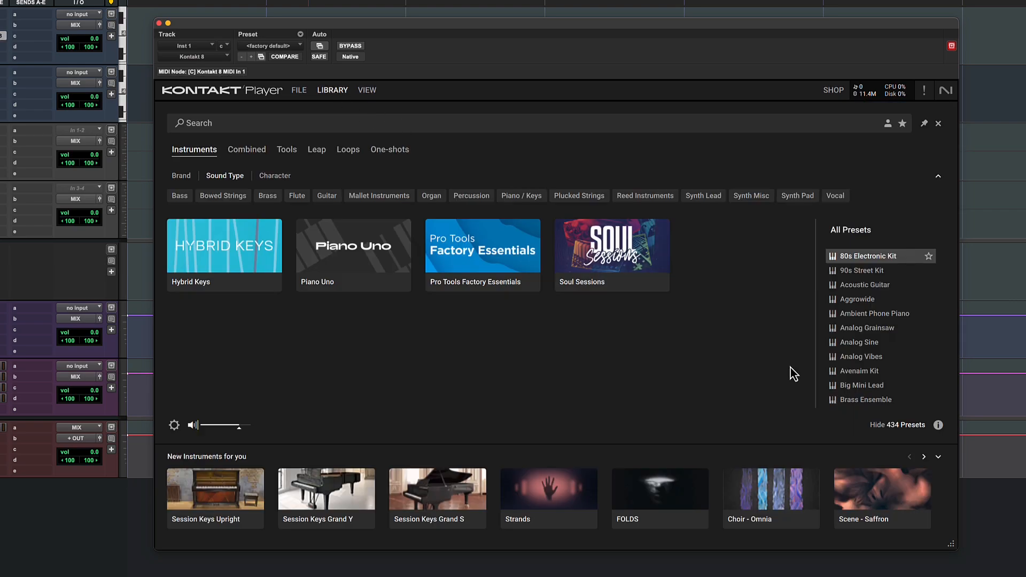
left_click(923, 458)
left_click(924, 458)
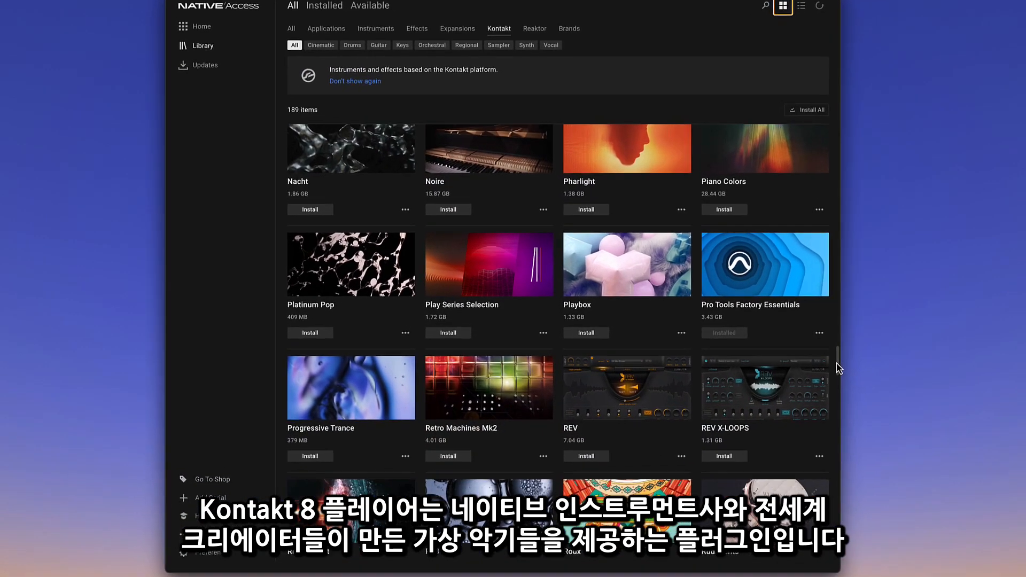
Switch to Native Access and browse the catalogue of Kontakt-based instruments and effects.
scroll(864, 368, "down", 2)
scroll(866, 372, "down", 5)
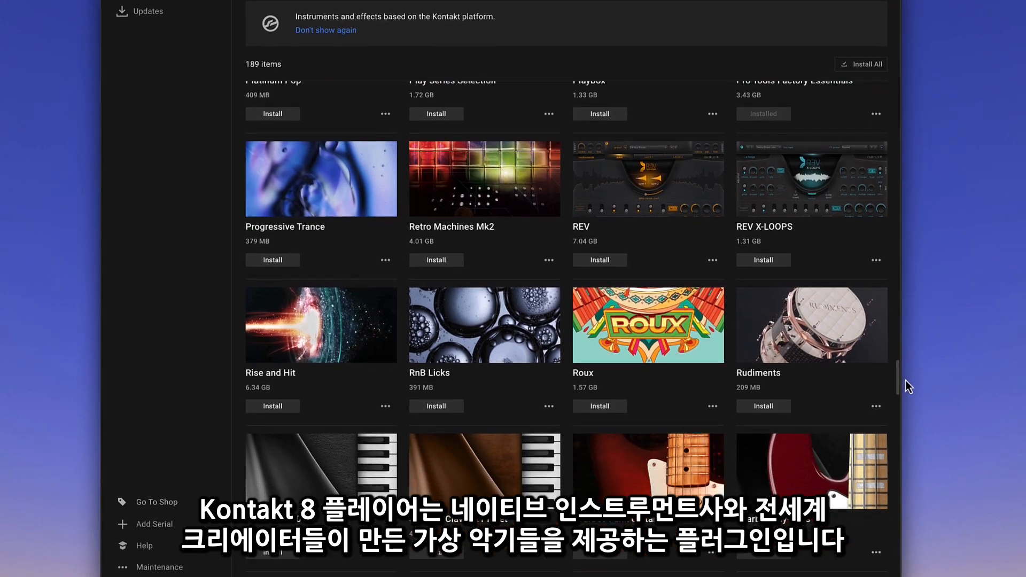
scroll(908, 385, "down", 4)
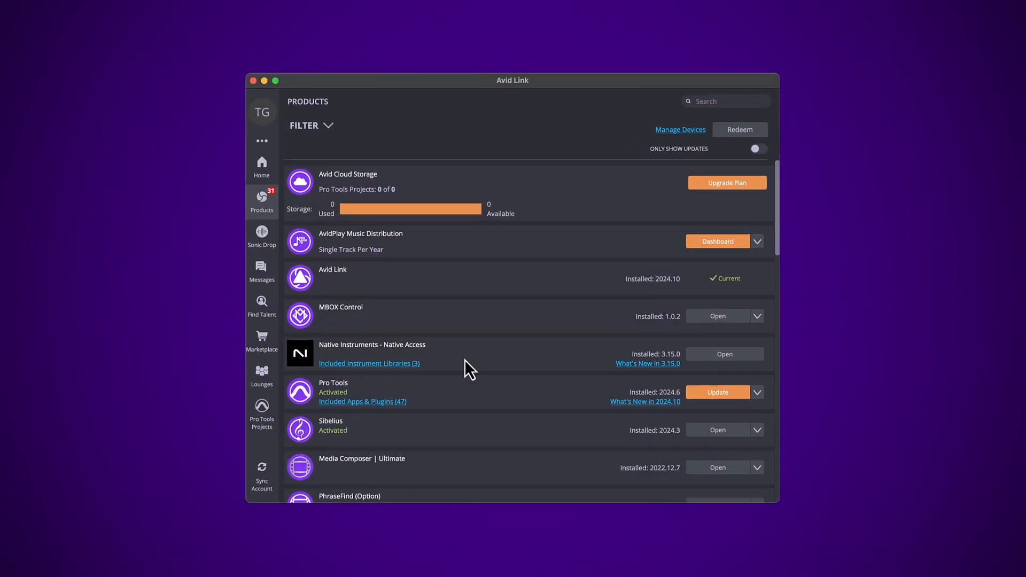
Redeem Pro Tools Factory Essentials from the included instrument libraries in Avid Link and register its serial number in Native Access.
left_click(407, 364)
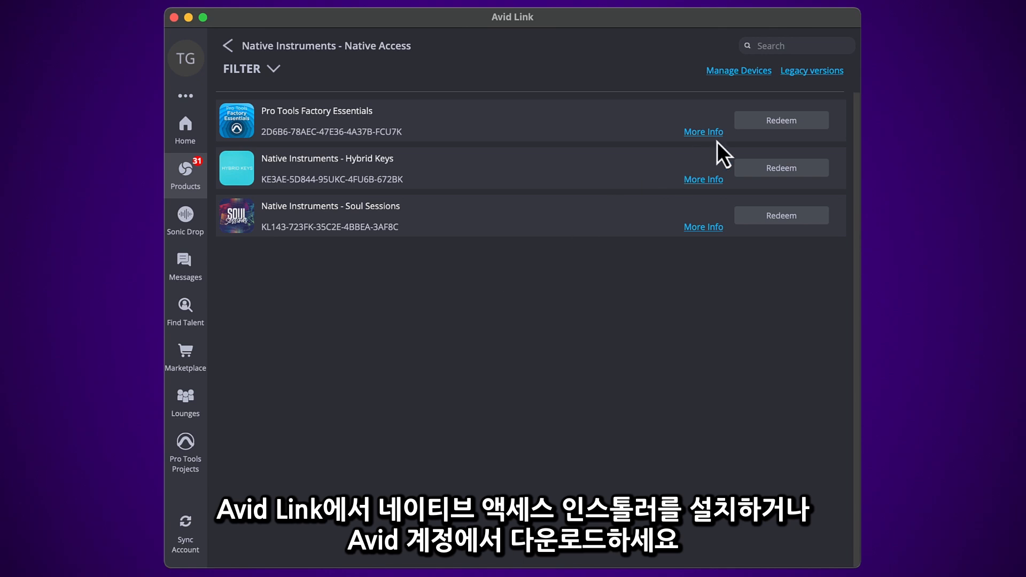
left_click(776, 121)
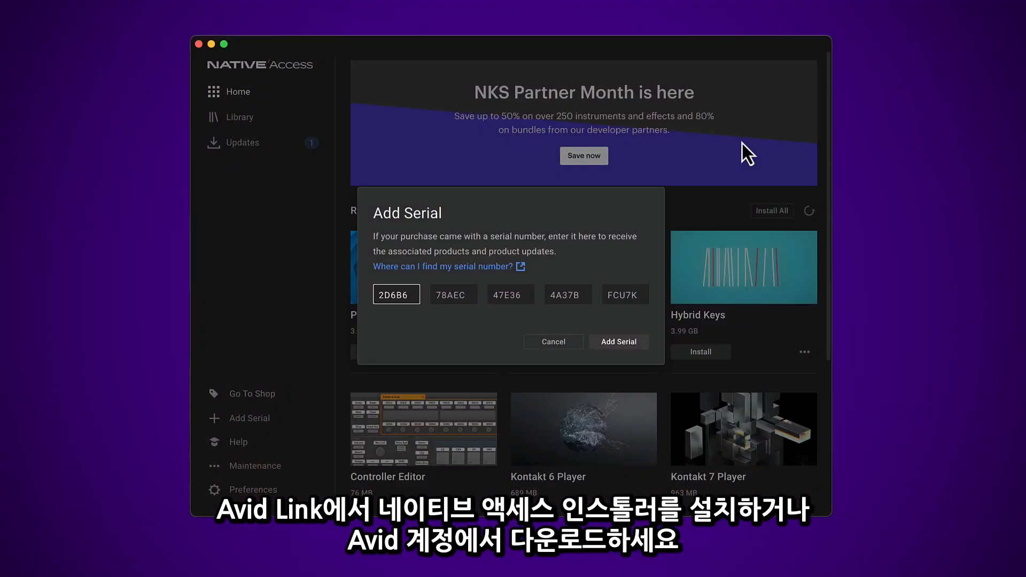
left_click(642, 340)
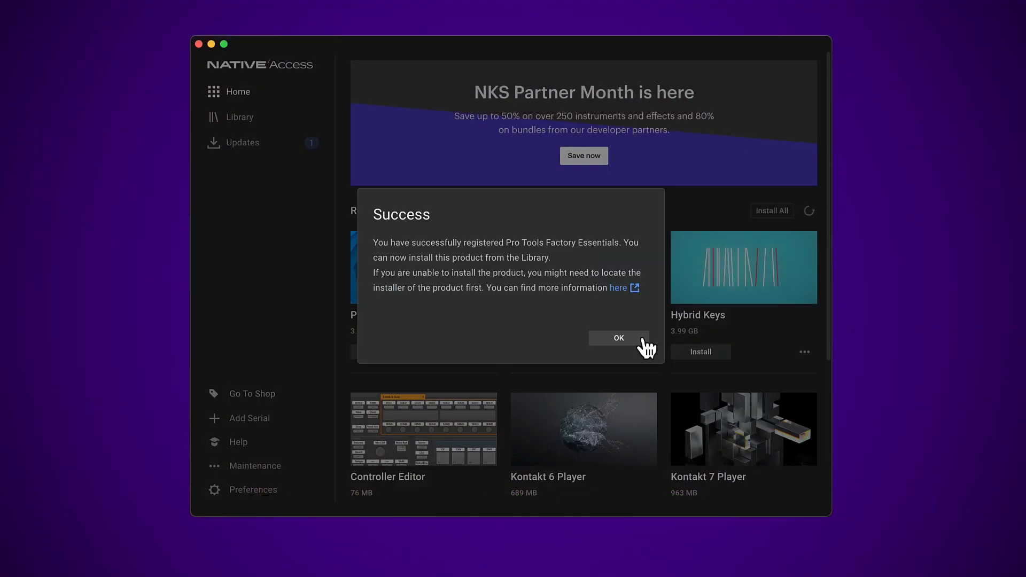
left_click(619, 338)
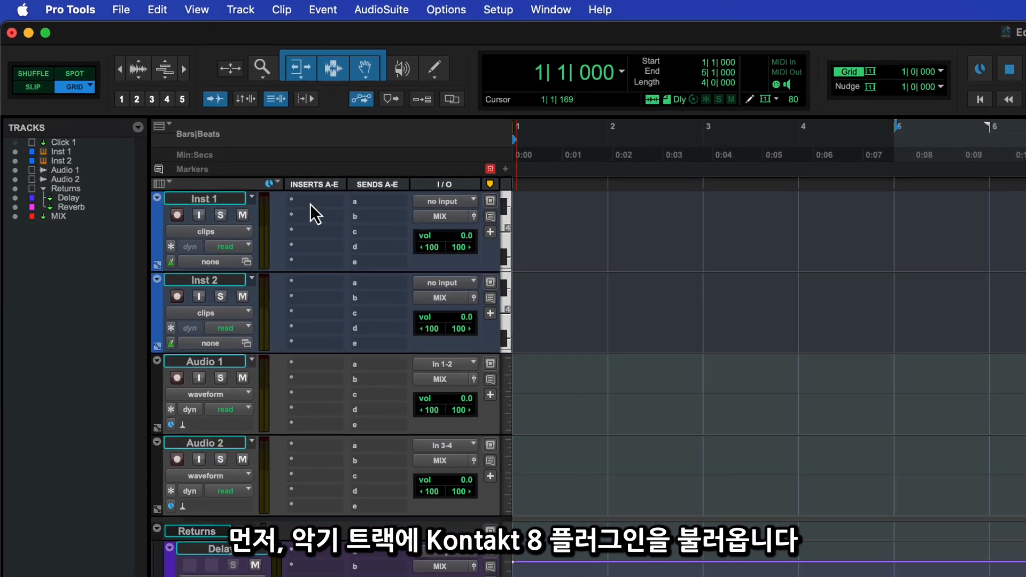
Switch to Pro Tools and insert Kontakt 8 (stereo) on the Inst 1 track.
left_click(190, 126)
type("kont")
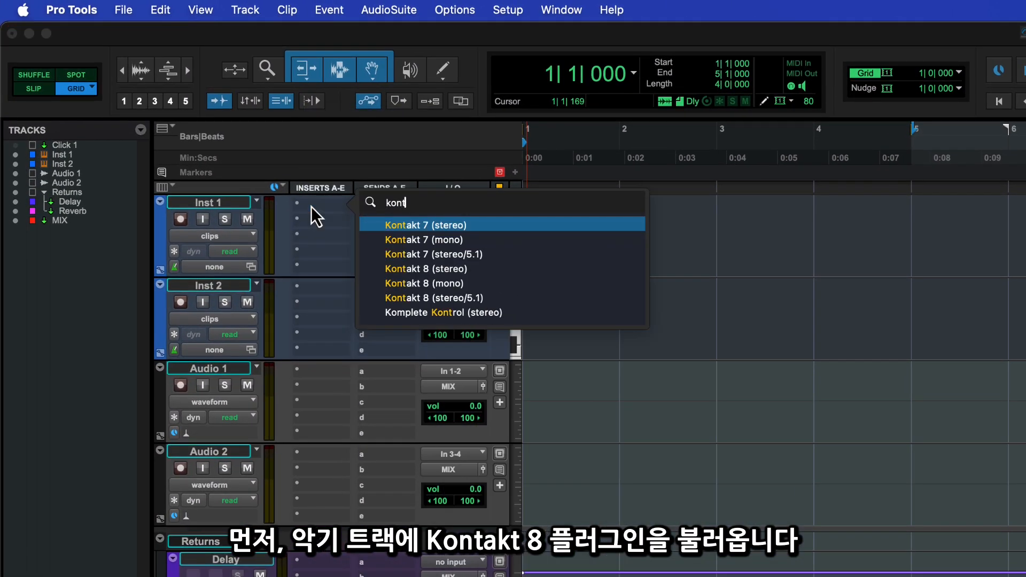
left_click(422, 268)
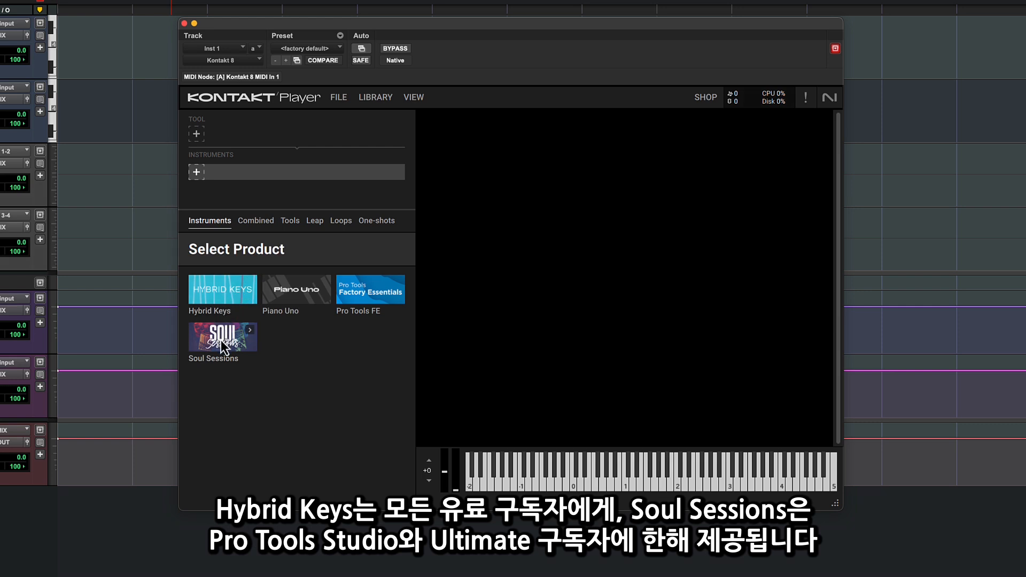
Open the Pro Tools Factory Essentials product and filter its presets to the Orchestral bank.
left_click(364, 294)
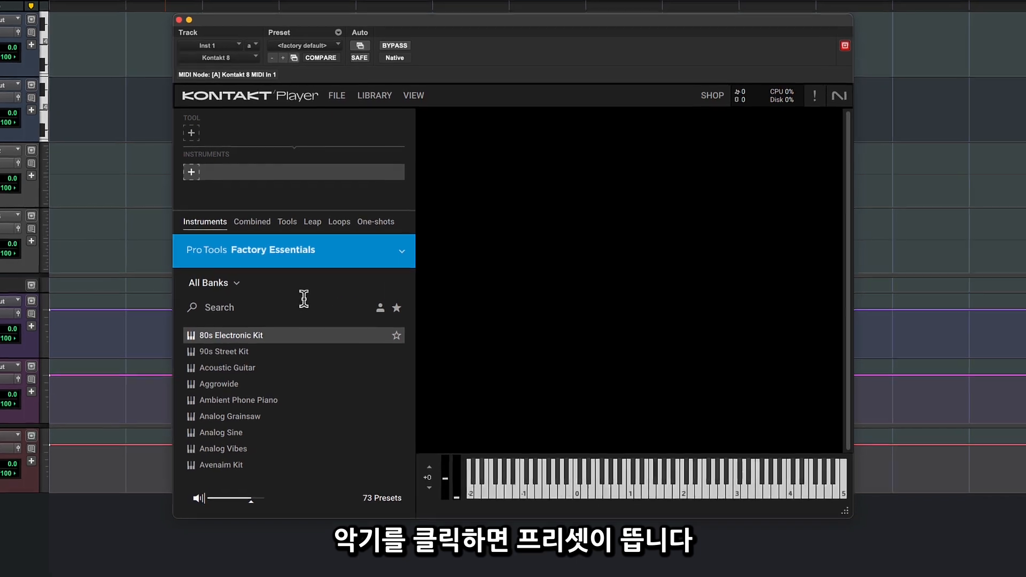
left_click(221, 283)
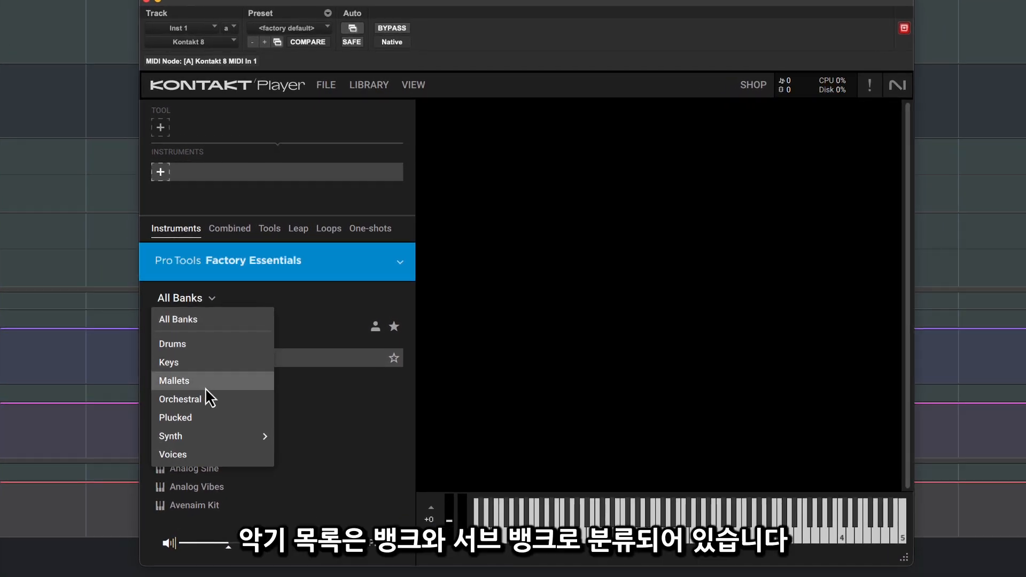
left_click(206, 396)
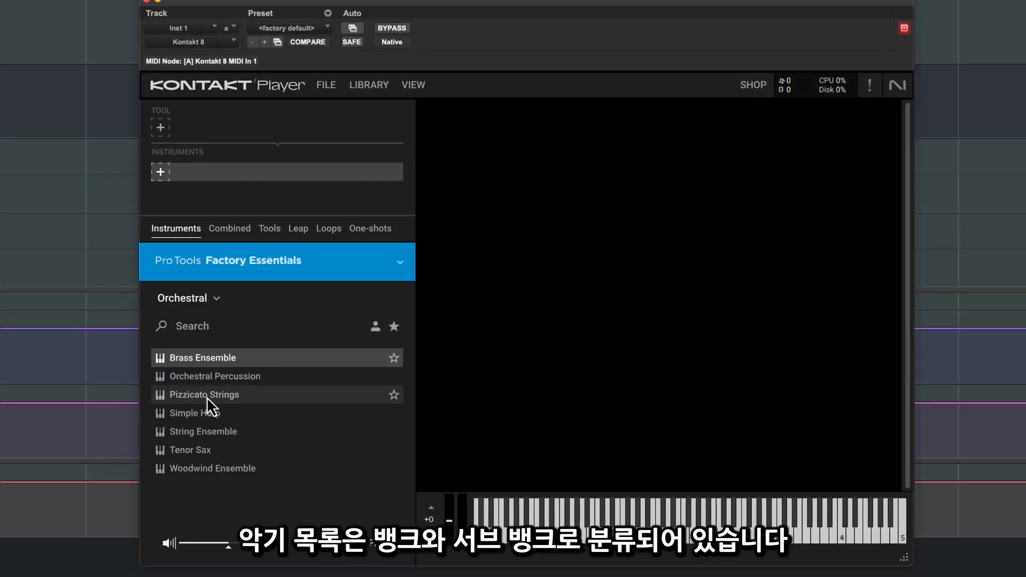
Preview the Pizzicato Strings, Simple Harp and String Ensemble presets.
left_click(214, 394)
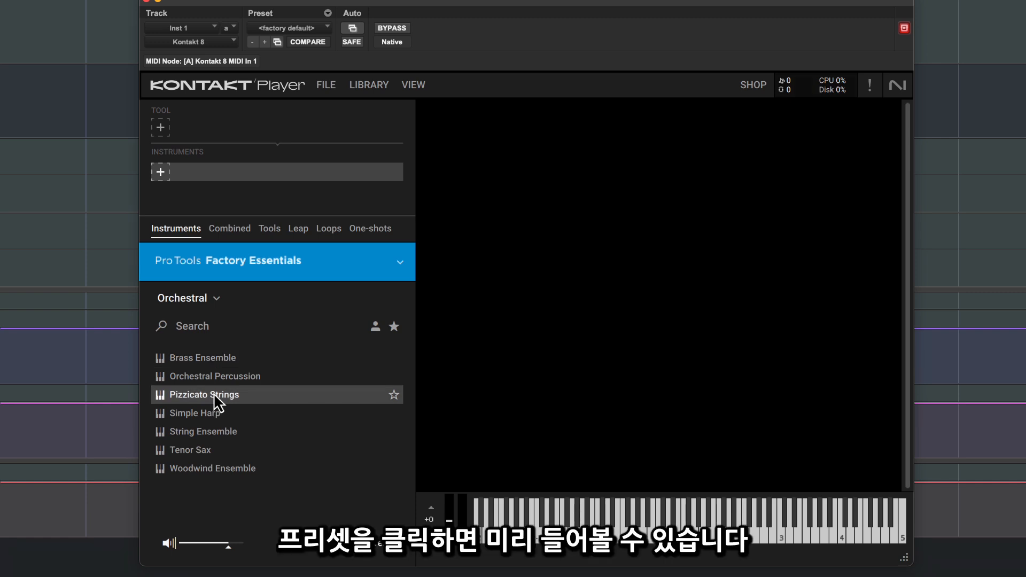
left_click(215, 411)
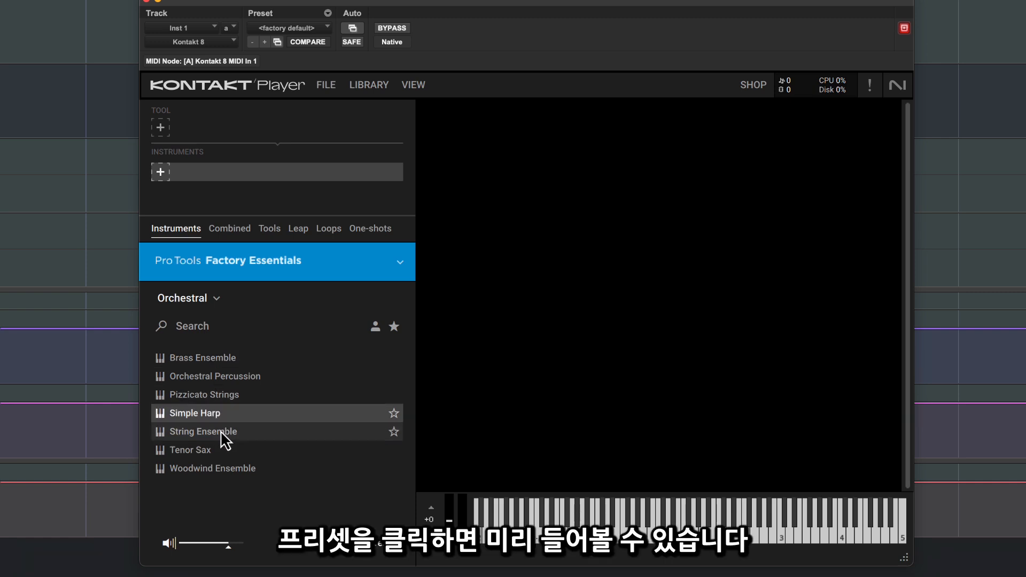
left_click(220, 432)
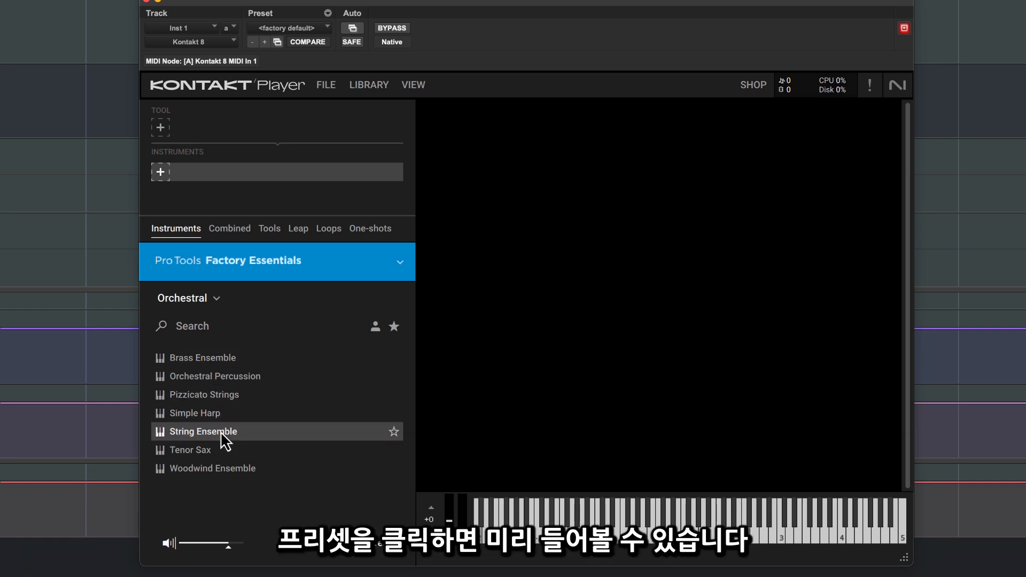
Load the String Ensemble preset and enlarge the Kontakt window to show its macro controls.
double_click(261, 434)
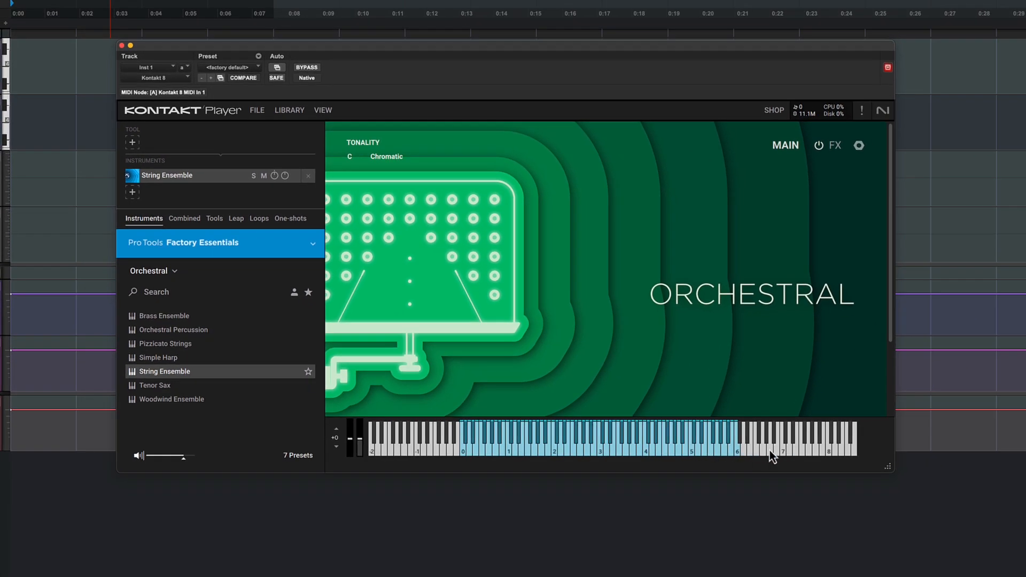
left_click_drag(890, 467, 891, 528)
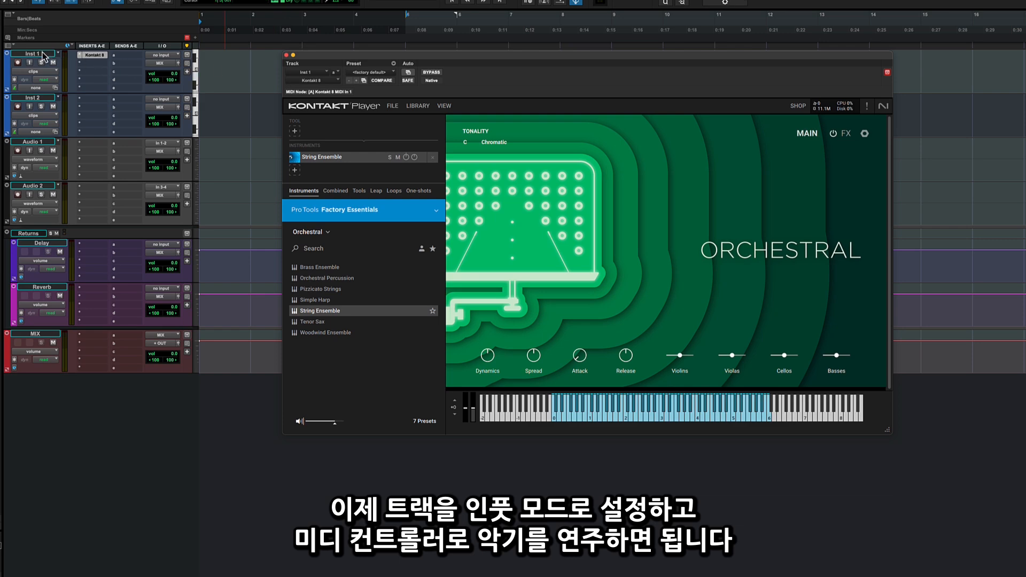
Select the Inst 1 track and rebalance the String Ensemble by lowering Dynamics and raising Spread, Violins and Cellos.
left_click(42, 54)
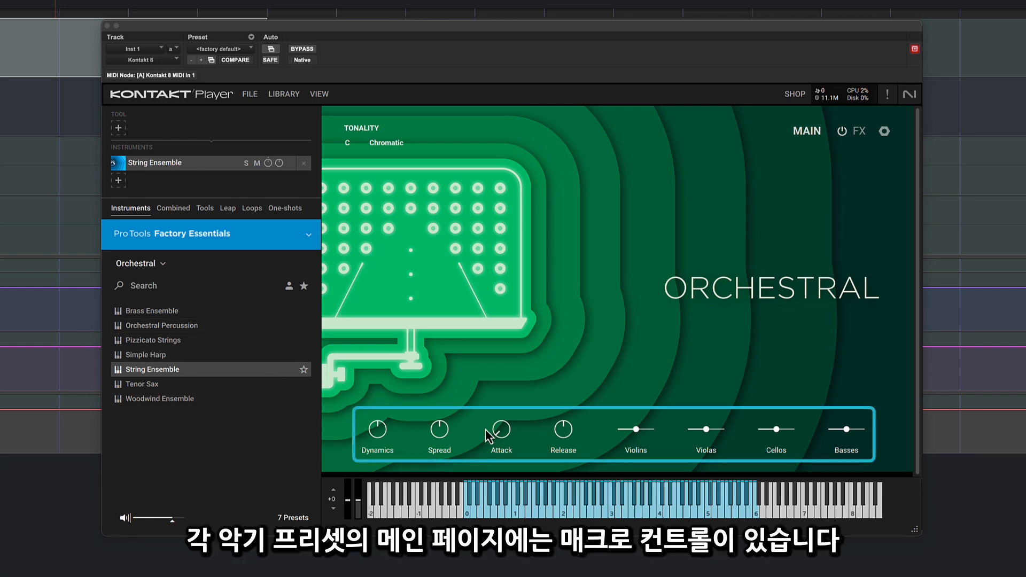
left_click_drag(439, 432, 438, 425)
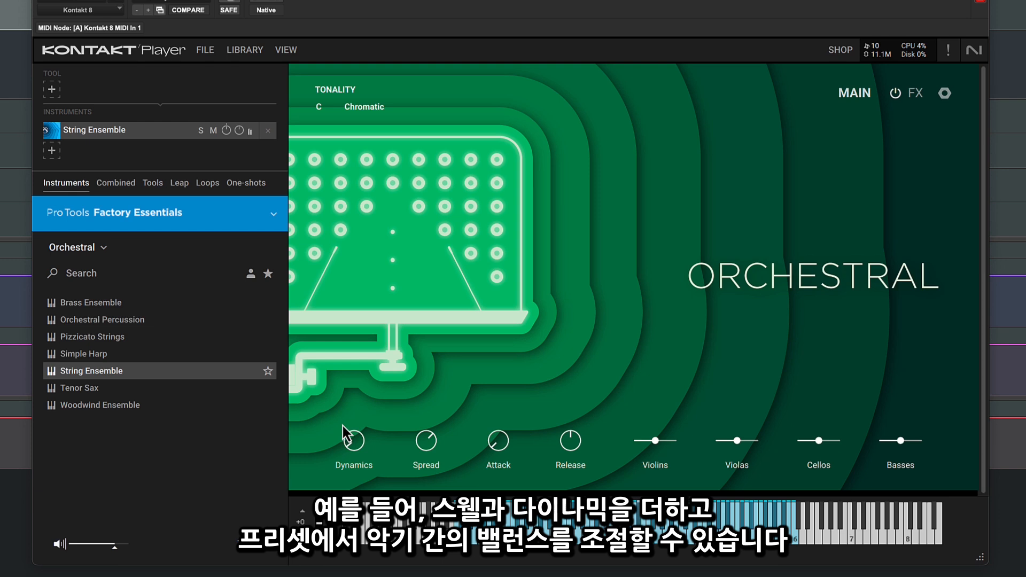
left_click_drag(654, 440, 679, 446)
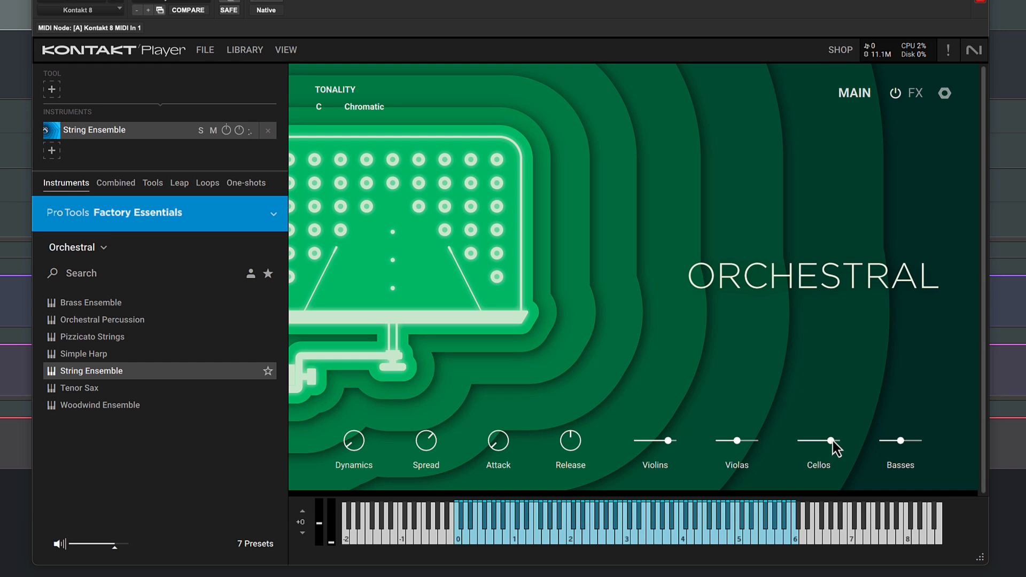
Change the String Ensemble's convolution reverb to Chapel and raise its mix.
left_click(917, 94)
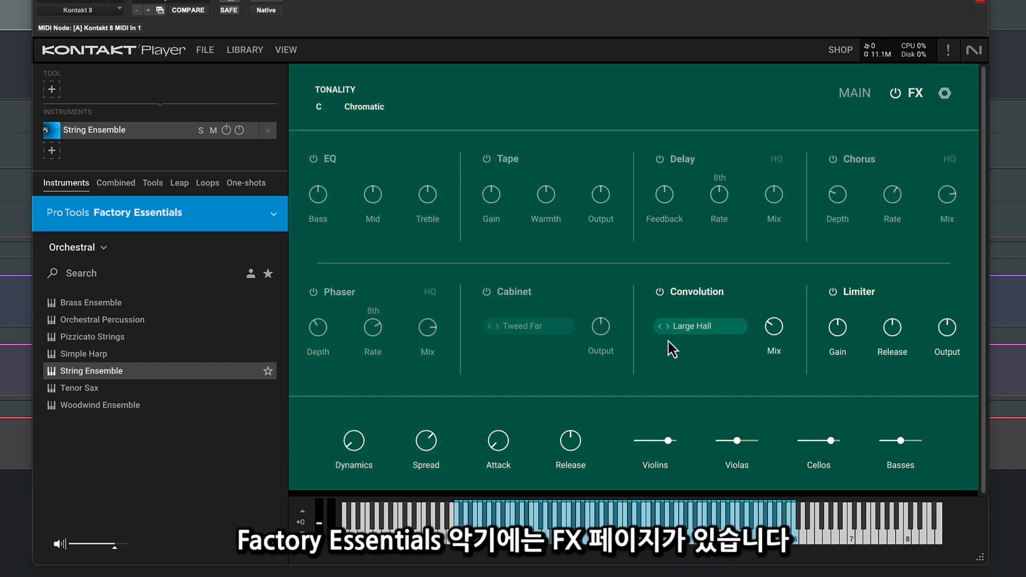
left_click(699, 326)
mouse_move(673, 193)
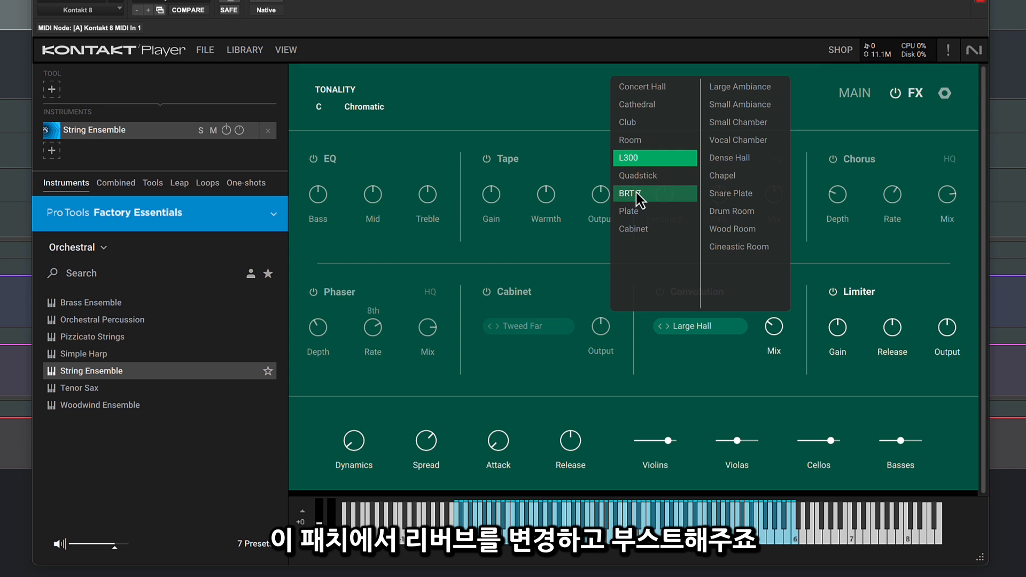
left_click(722, 175)
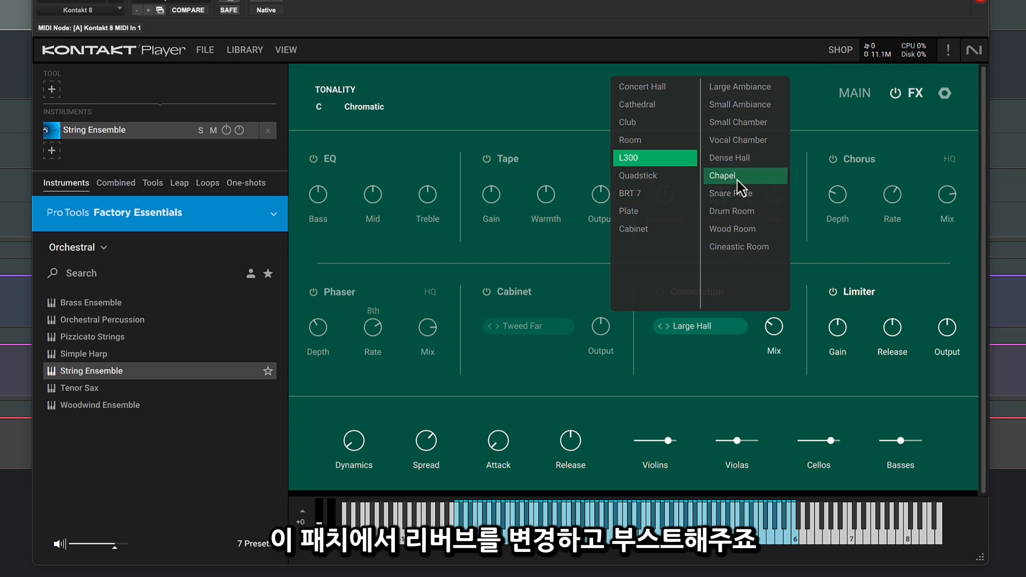
left_click(798, 346)
mouse_move(769, 329)
left_mouse_down()
mouse_move(778, 313)
mouse_move(780, 322)
left_mouse_up()
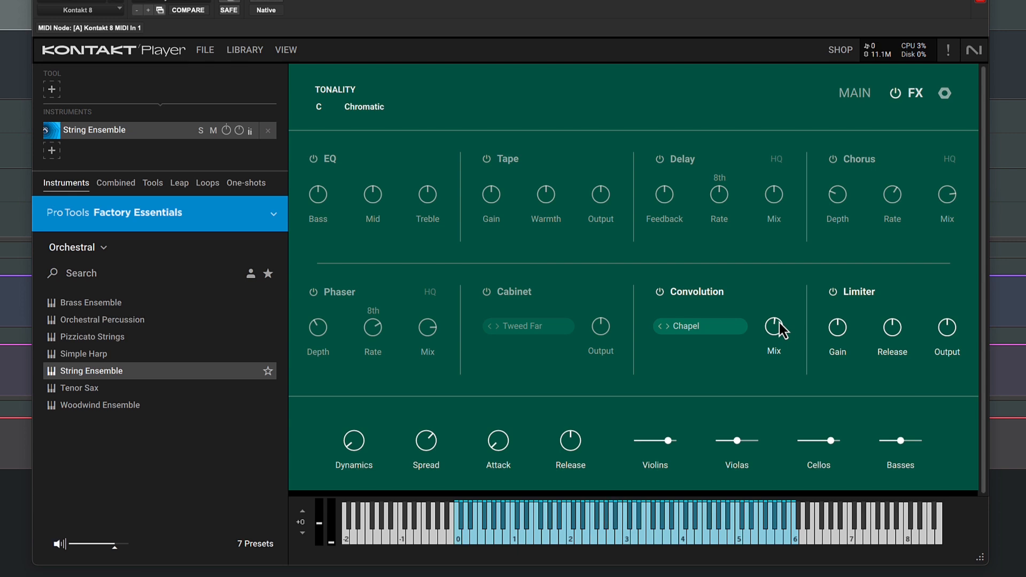
Set the String Ensemble's tonality to D Minor.
left_click(365, 108)
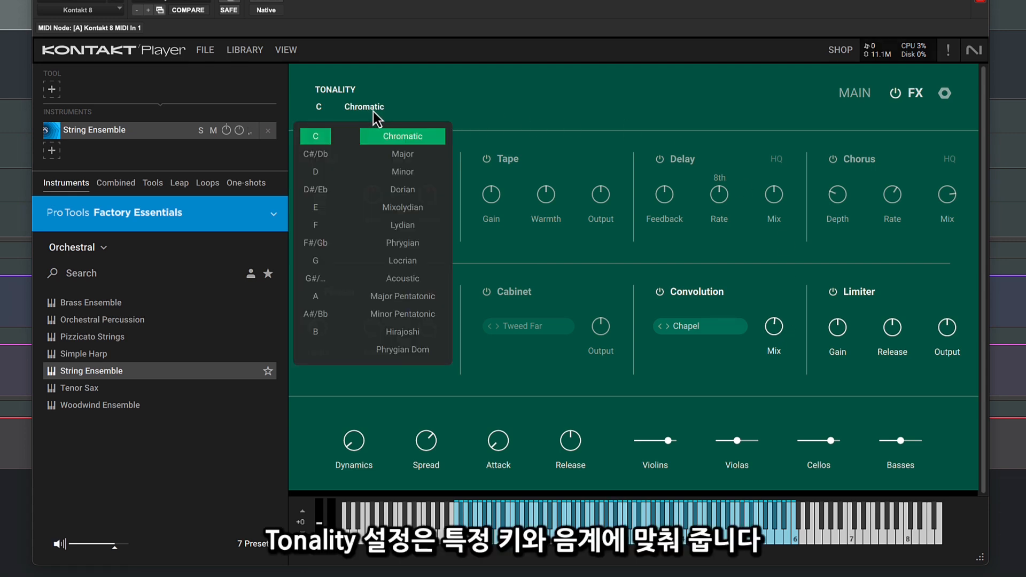
left_click(320, 172)
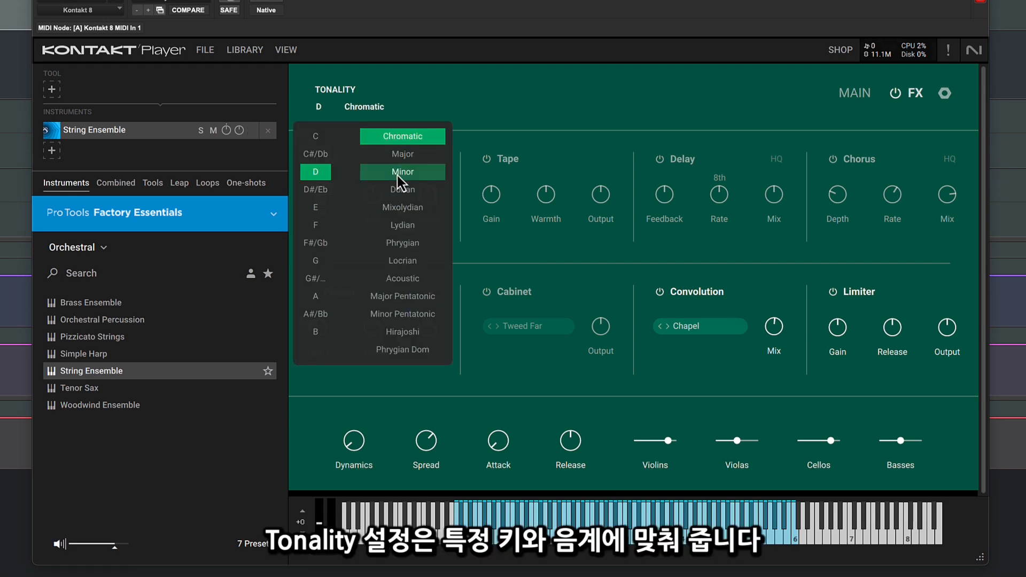
left_click(398, 175)
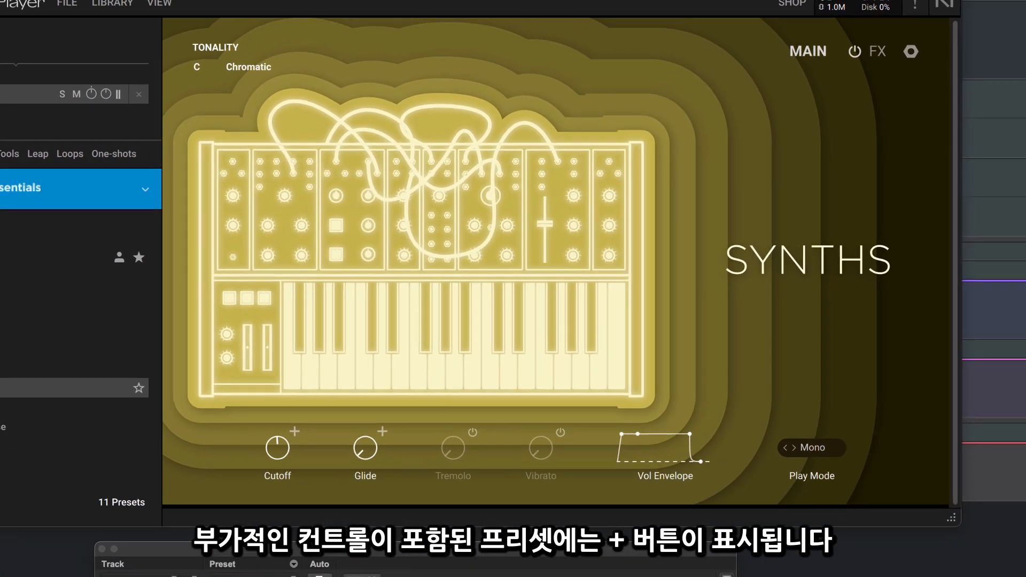
Shape the synth preset's sound by raising filter Resonance, Env Amount and Glide and lowering Cutoff.
left_click(295, 431)
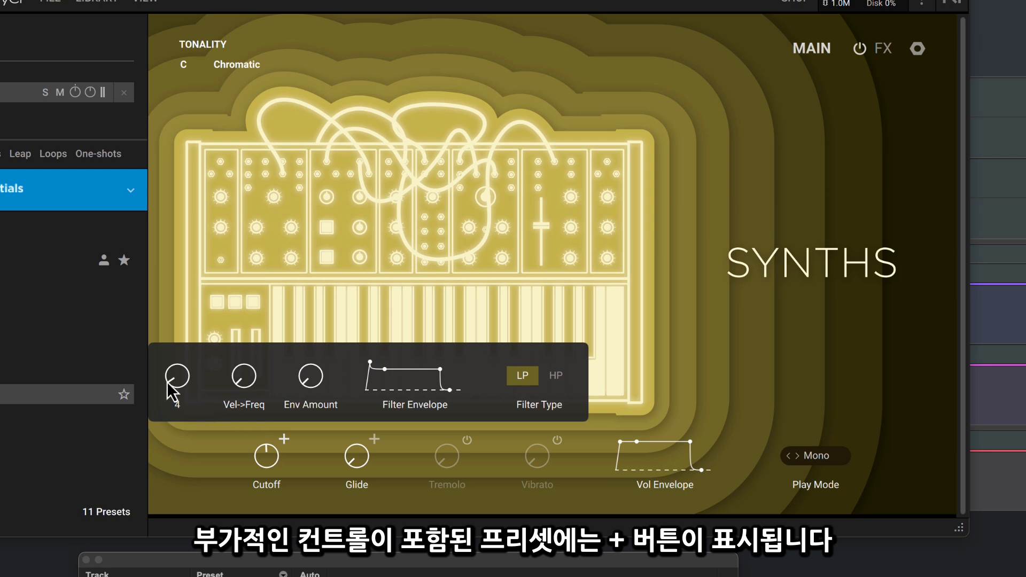
left_click_drag(167, 382, 166, 355)
left_click_drag(312, 377, 318, 359)
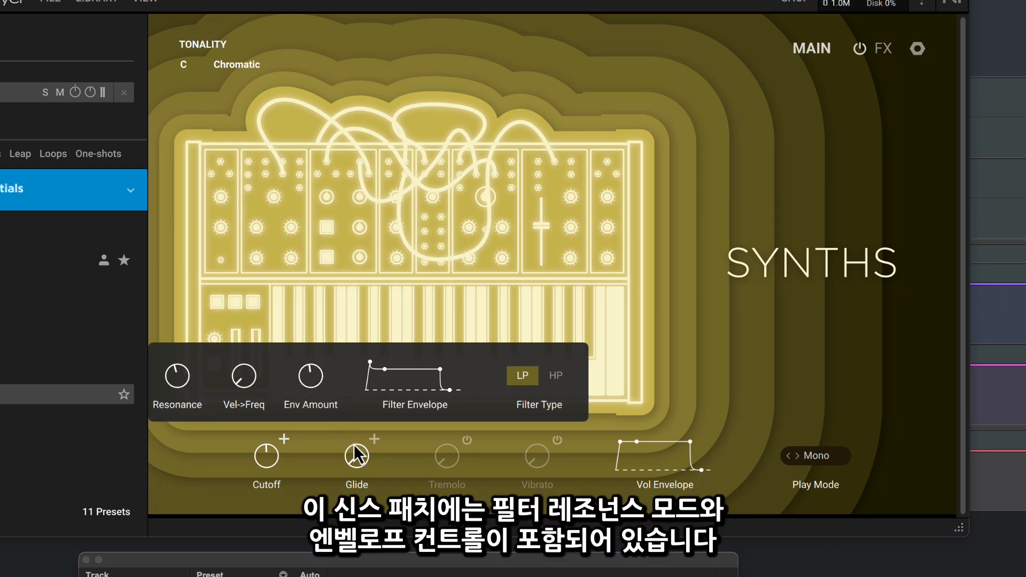
mouse_move(355, 446)
left_mouse_down()
mouse_move(360, 455)
mouse_move(358, 438)
left_mouse_up()
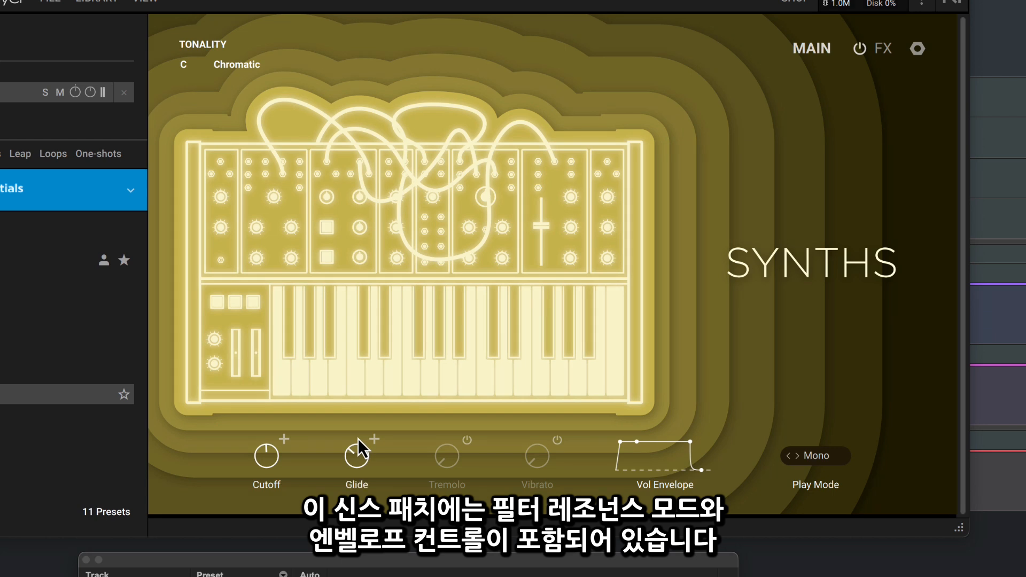
left_click_drag(271, 458, 272, 463)
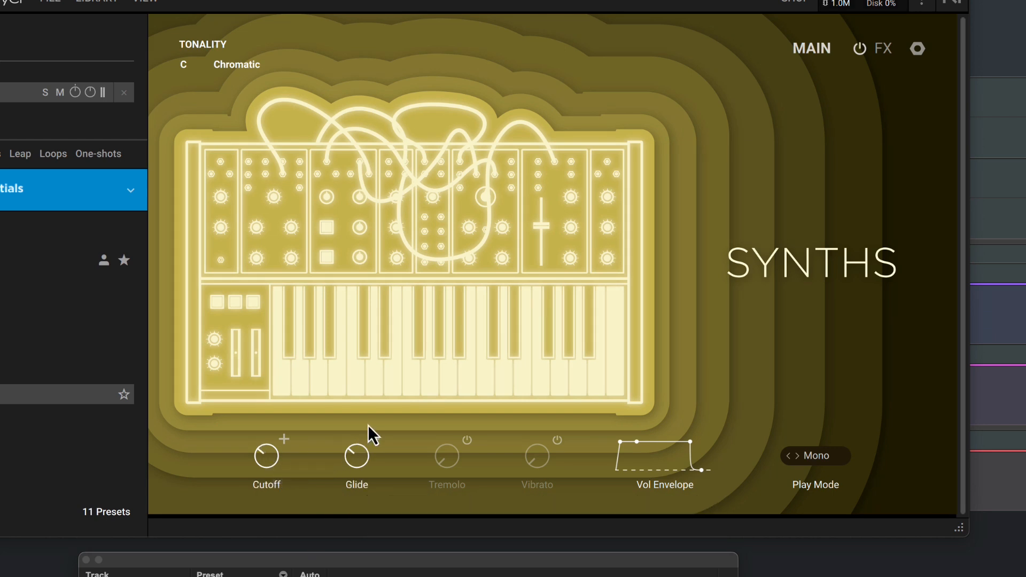
Enable the Bass-WR Cabinet effect for the synth preset.
left_click(885, 49)
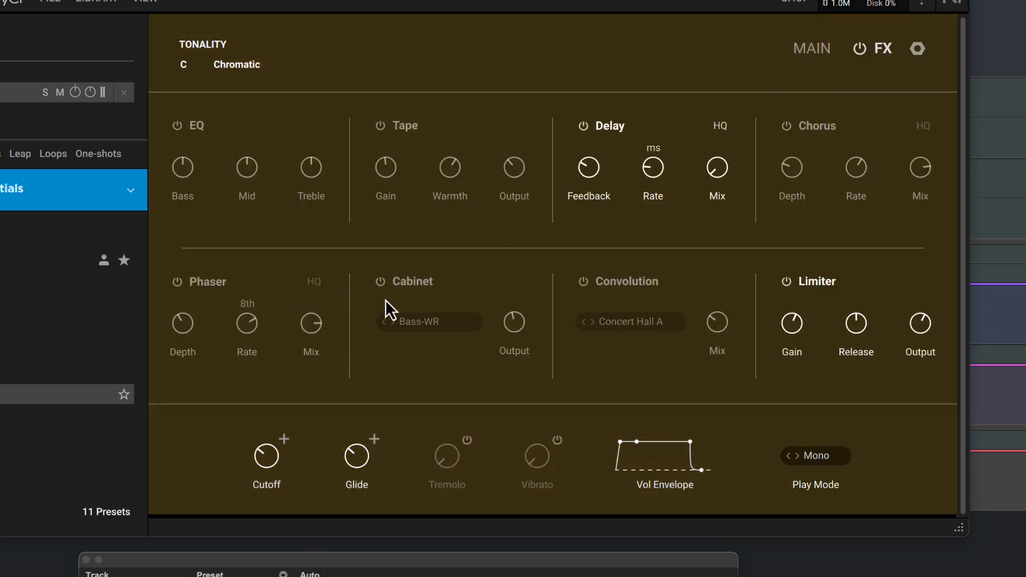
left_click(382, 283)
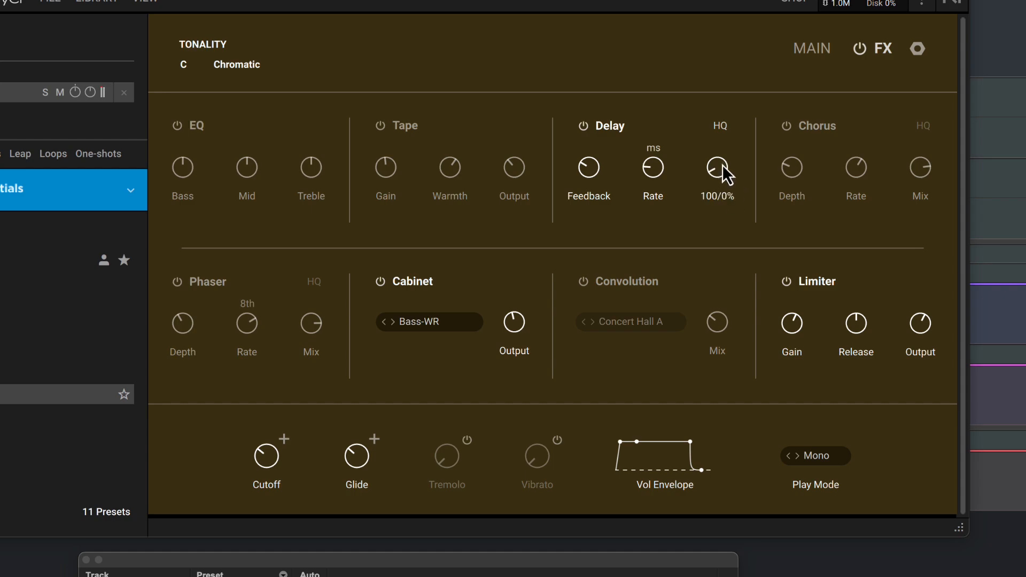
Raise the mix of the synth preset's Delay effect.
left_click_drag(722, 165, 723, 156)
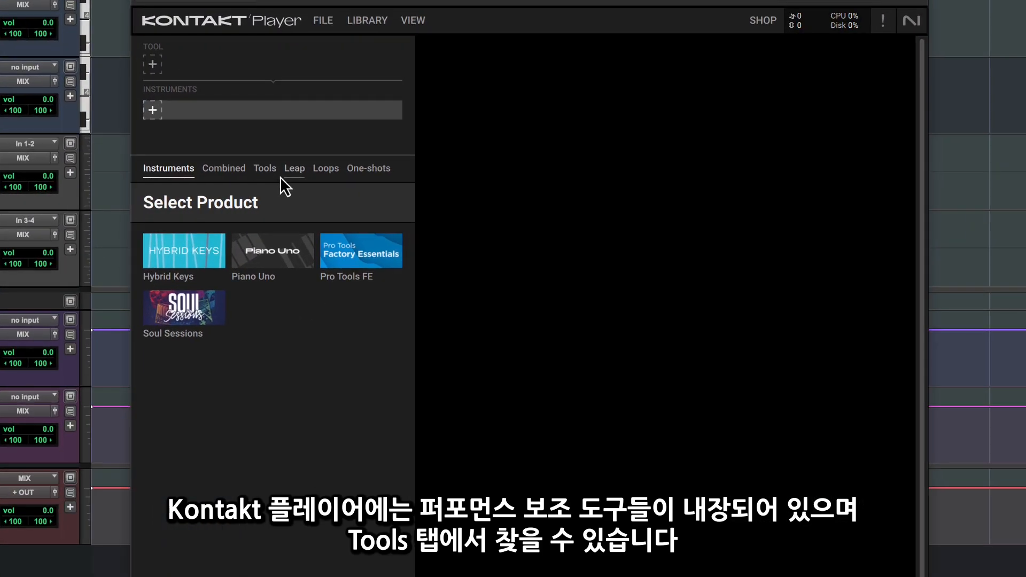
Look through the Chords tool's presets and load the combined Factory Essentials preset Rhodes Chords.
left_click(335, 187)
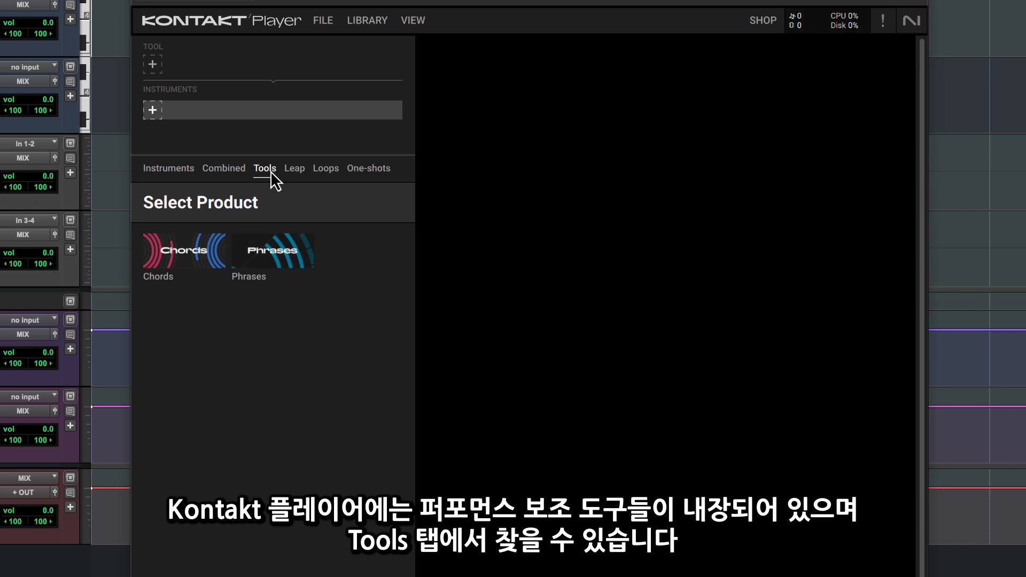
left_click(185, 257)
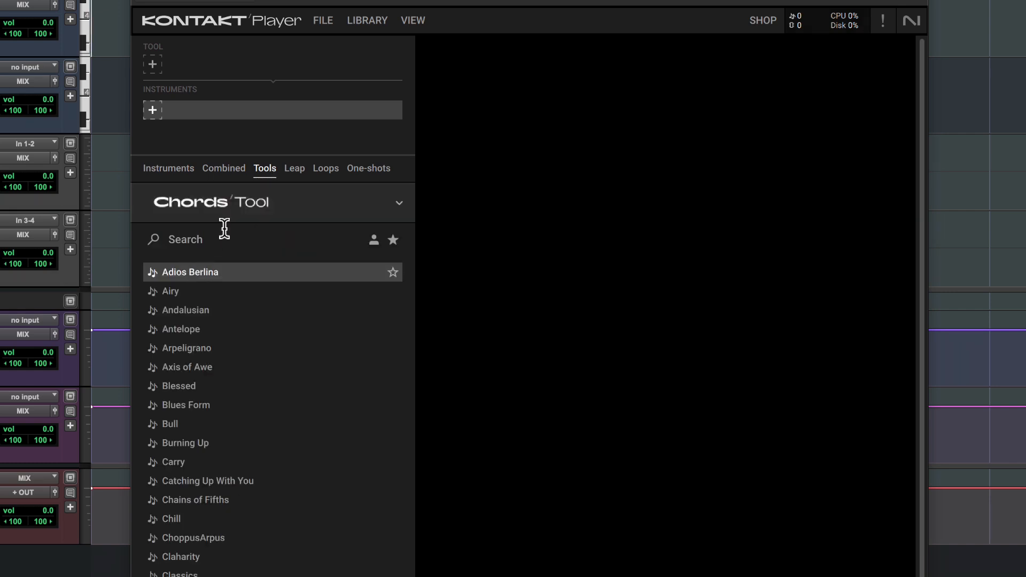
left_click(233, 172)
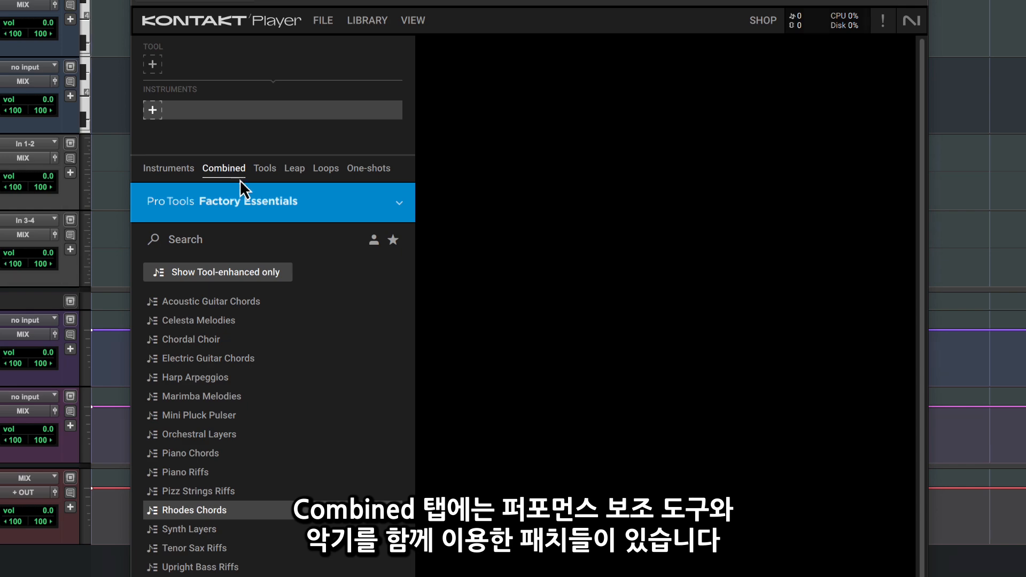
left_click(226, 511)
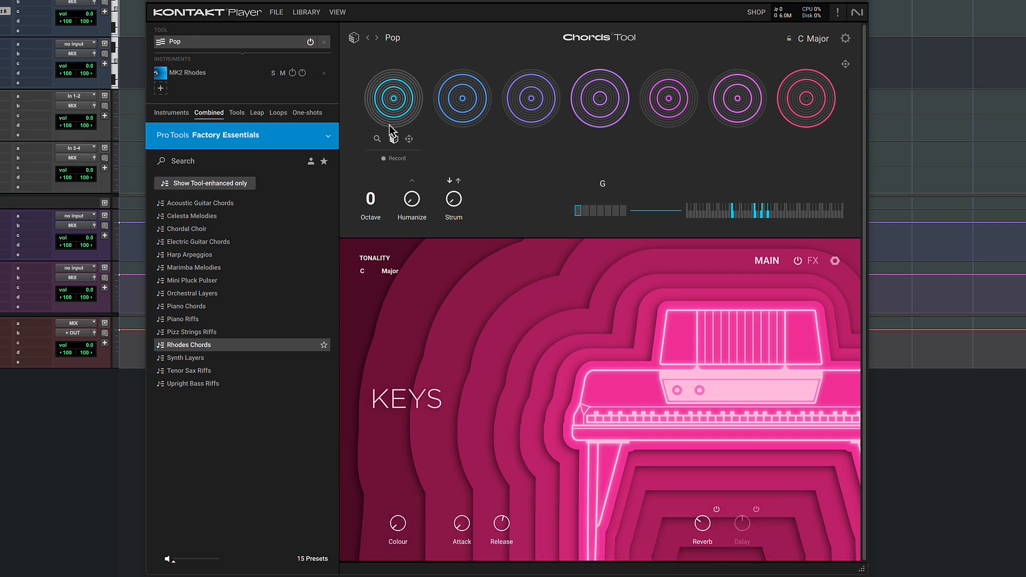
Remove the MK2 Rhodes instrument and the Pop chords tool, and load the combined preset Mini Pluck Pulser.
left_click(324, 72)
left_click(324, 42)
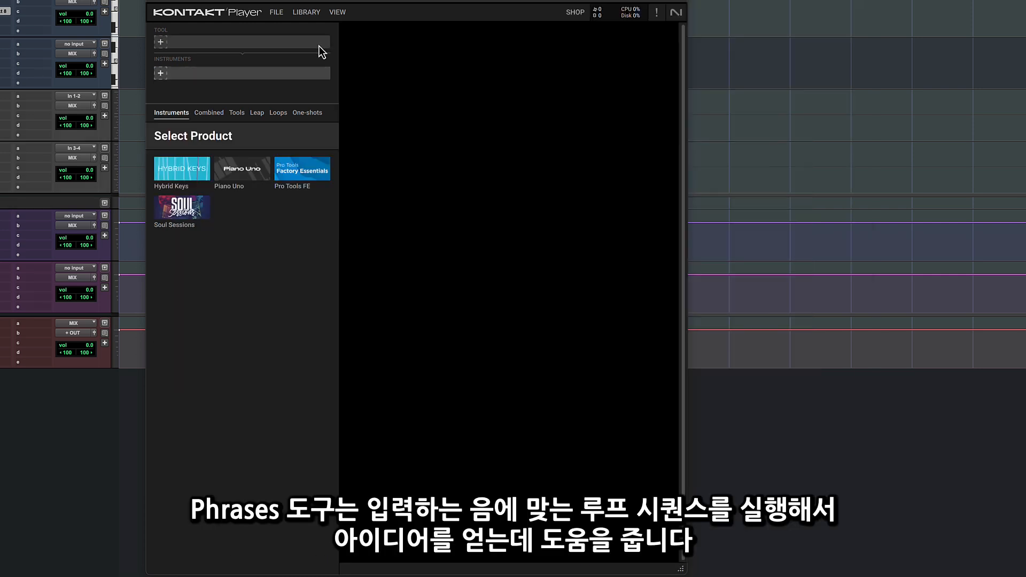
left_click(203, 114)
left_click(215, 282)
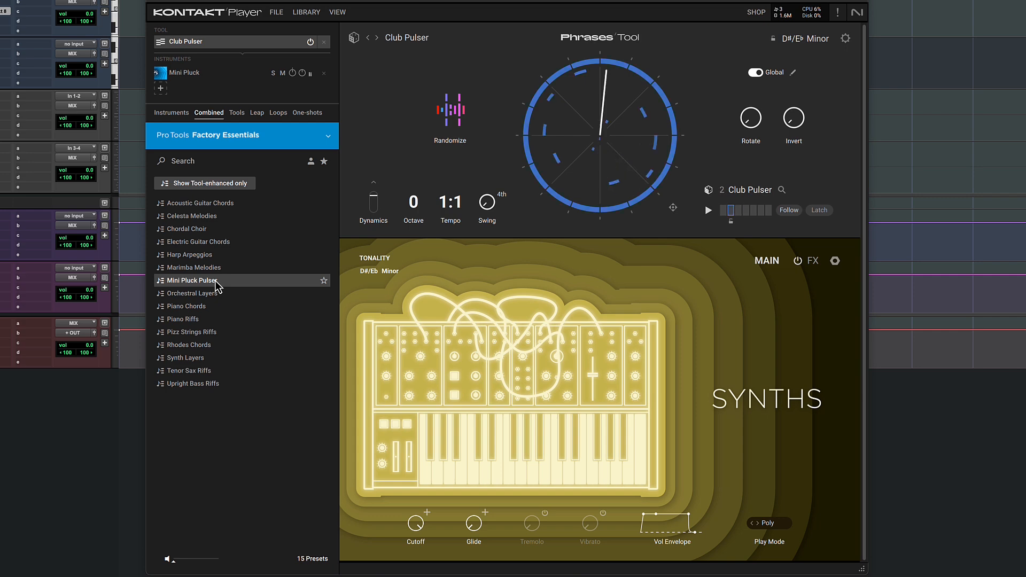
Place two chords from the Pop set of the Chords tool as consecutive MIDI clips on the Inst 1 track.
left_click_drag(636, 268, 316, 92)
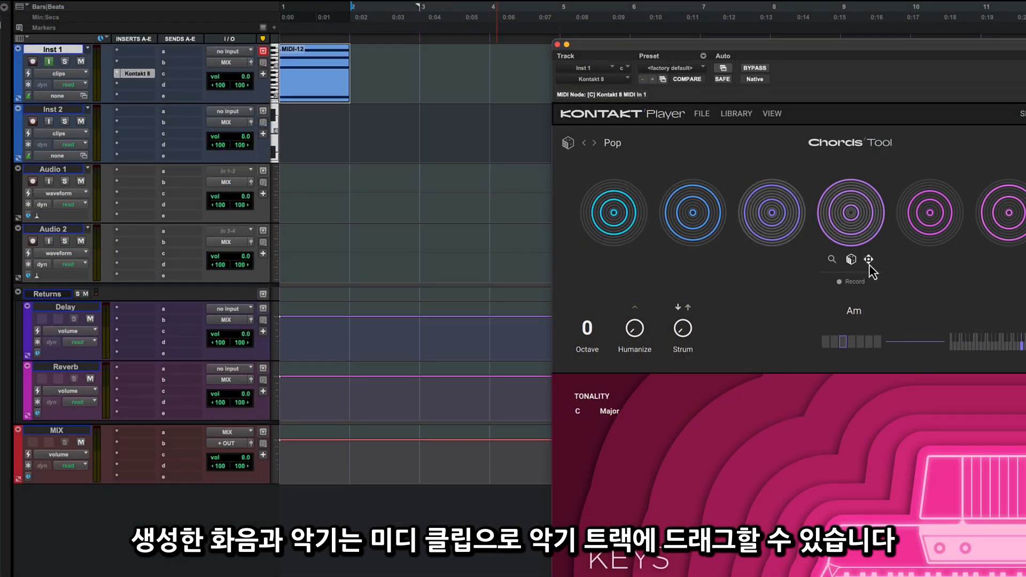
left_click_drag(869, 262, 380, 88)
mouse_move(727, 275)
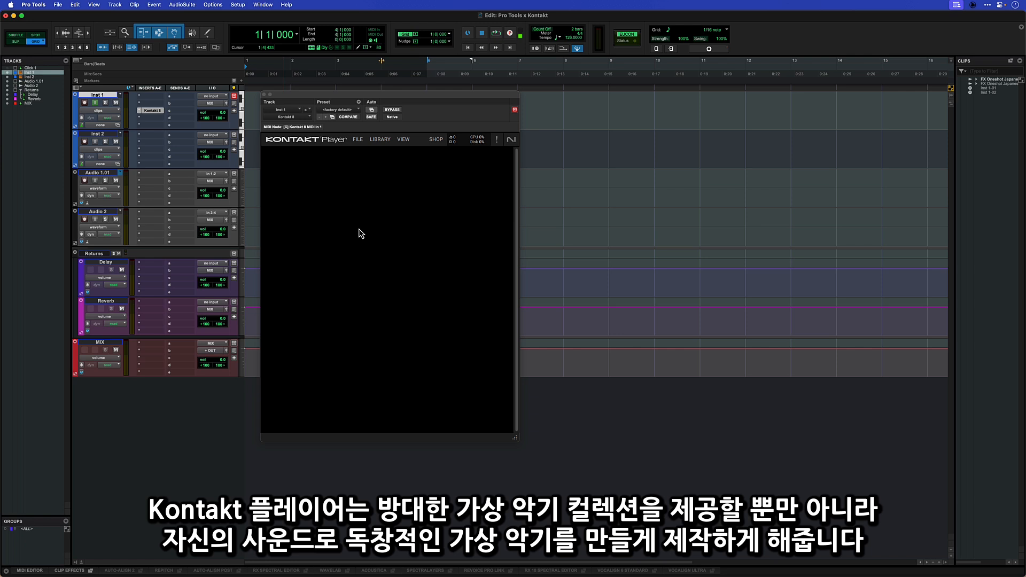
Open a Soundbase workspace and show the DSL_LOOPS folder of the DA_SUNLOUNGE deep house pack in Avid Loopmasters 1.0.
left_click(263, 5)
mouse_move(323, 190)
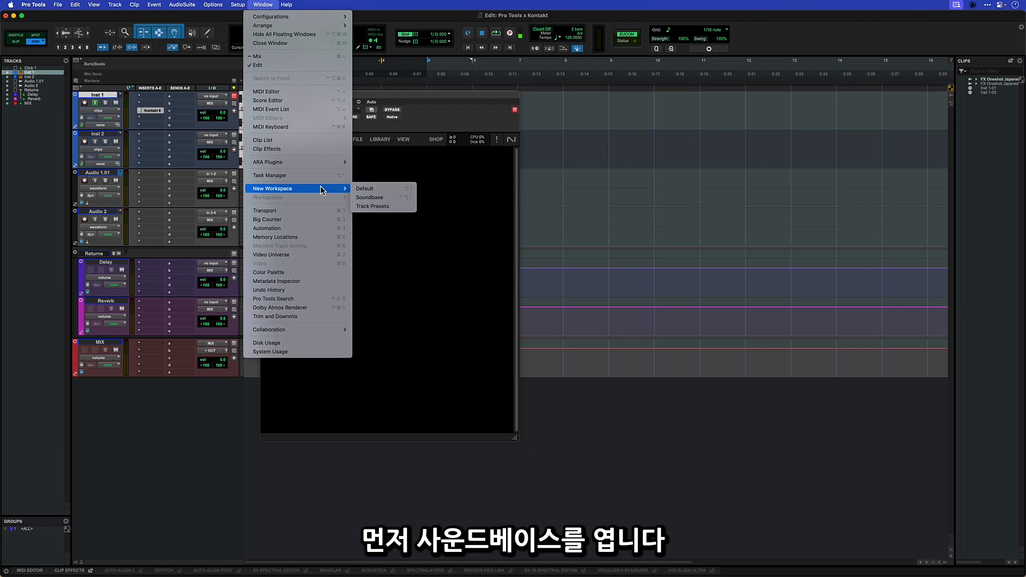
left_click(374, 197)
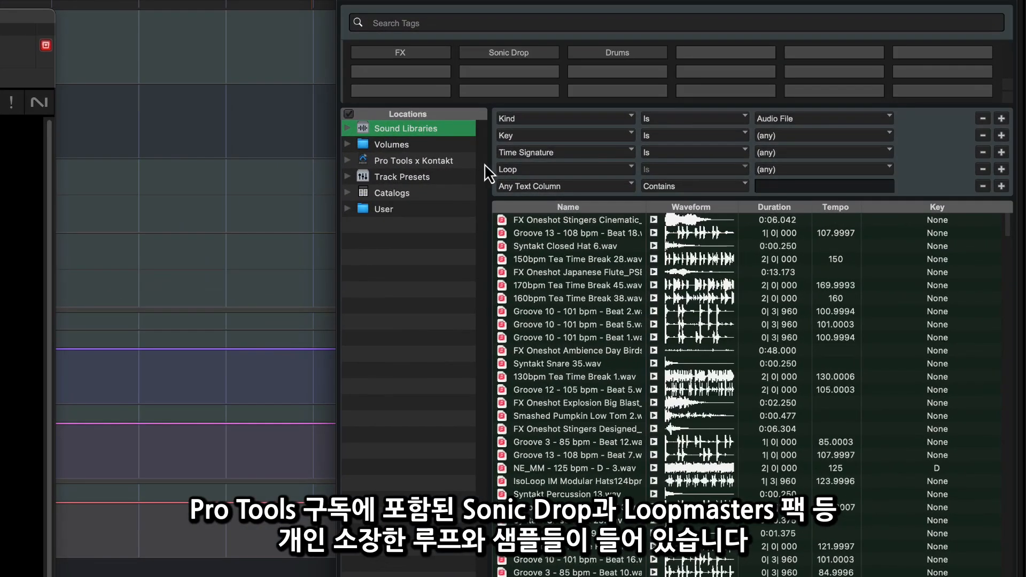
left_click(374, 130)
left_click(364, 160)
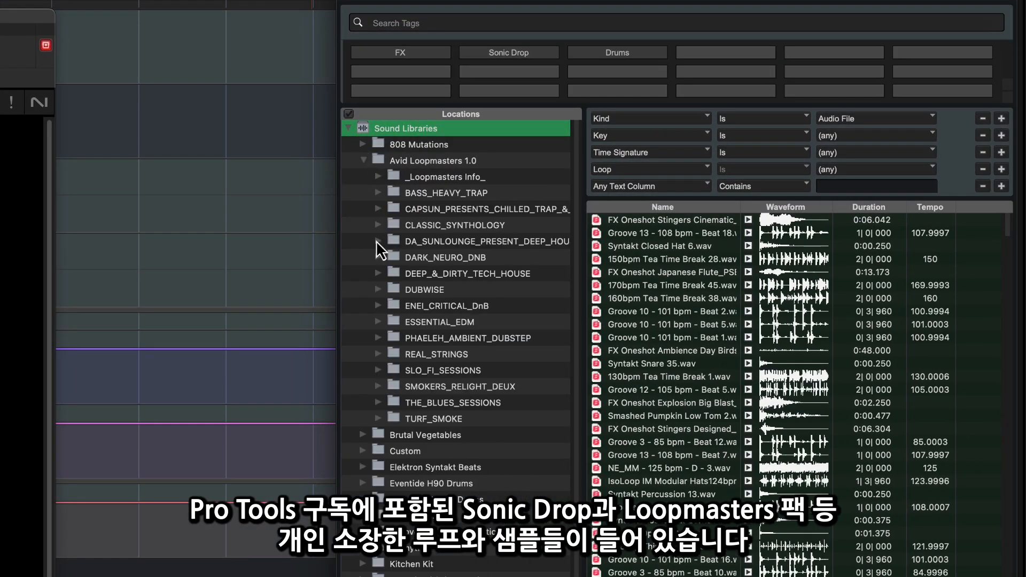
left_click(378, 241)
left_click(437, 257)
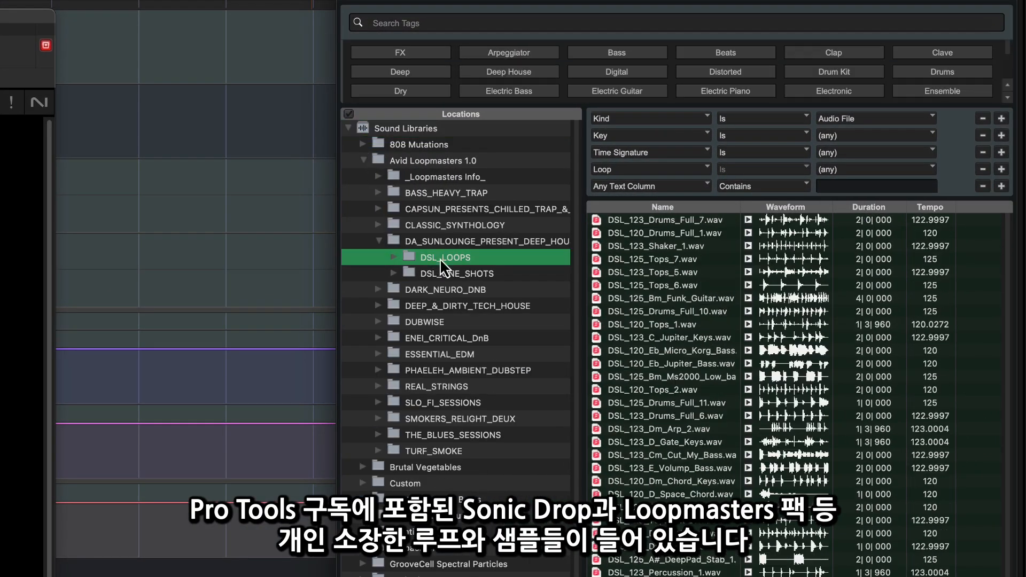
Preview the loop DSL_125_Tops_7.wav, load it into Kontakt as a LEAP kit sample and play it from pad 1.
left_click(749, 259)
left_click(750, 260)
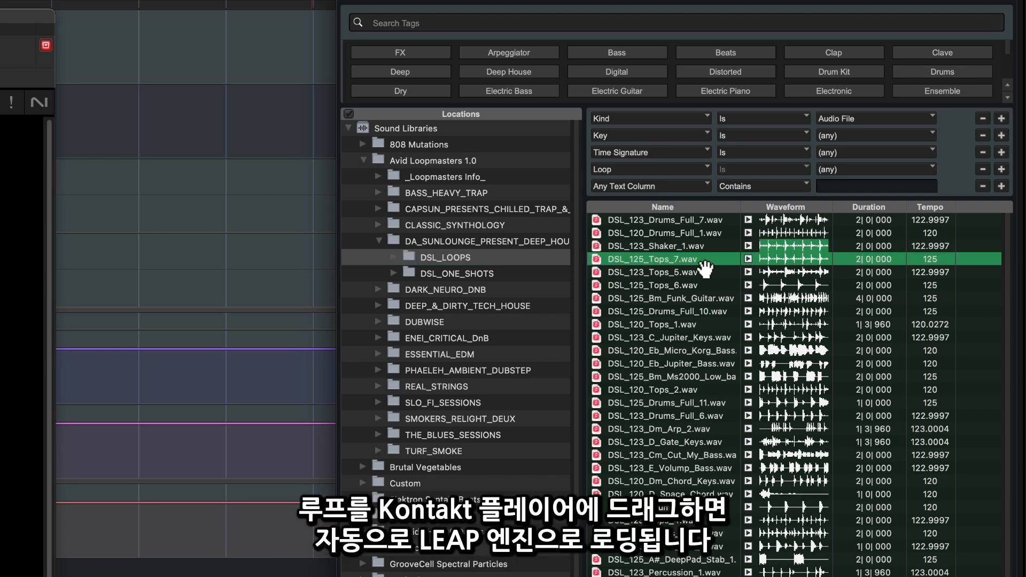
left_click_drag(696, 260, 248, 220)
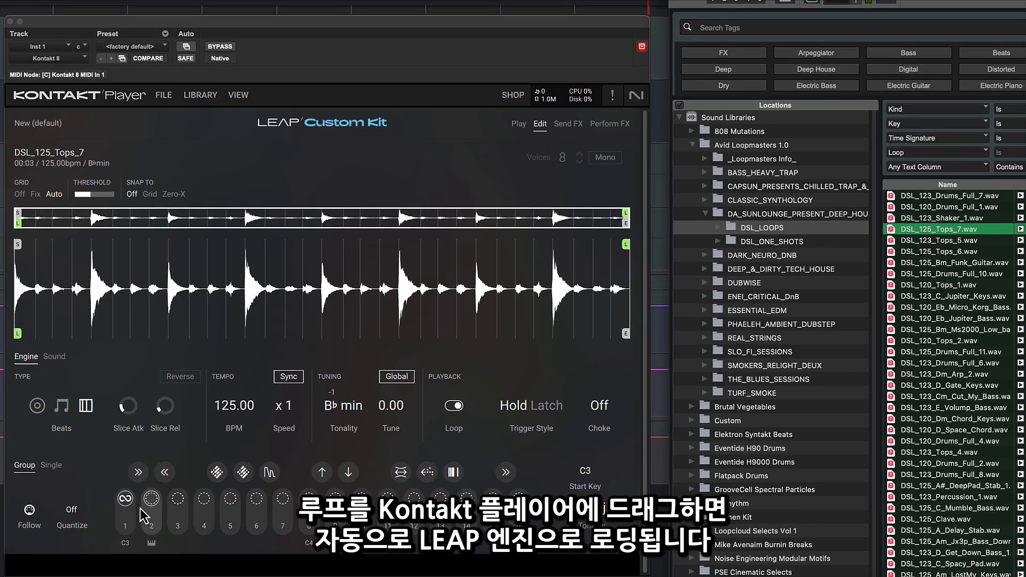
left_click(131, 515)
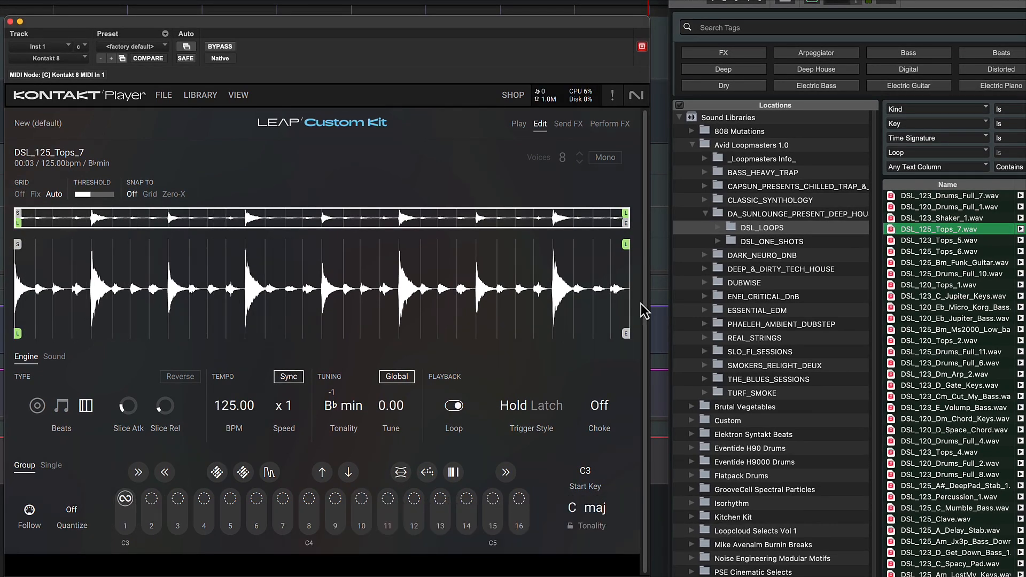
Add the loop DSL_125_Drums_Full_10.wav to pad 2 of the LEAP kit and trigger pad 1 alongside it.
left_click_drag(981, 274, 152, 524)
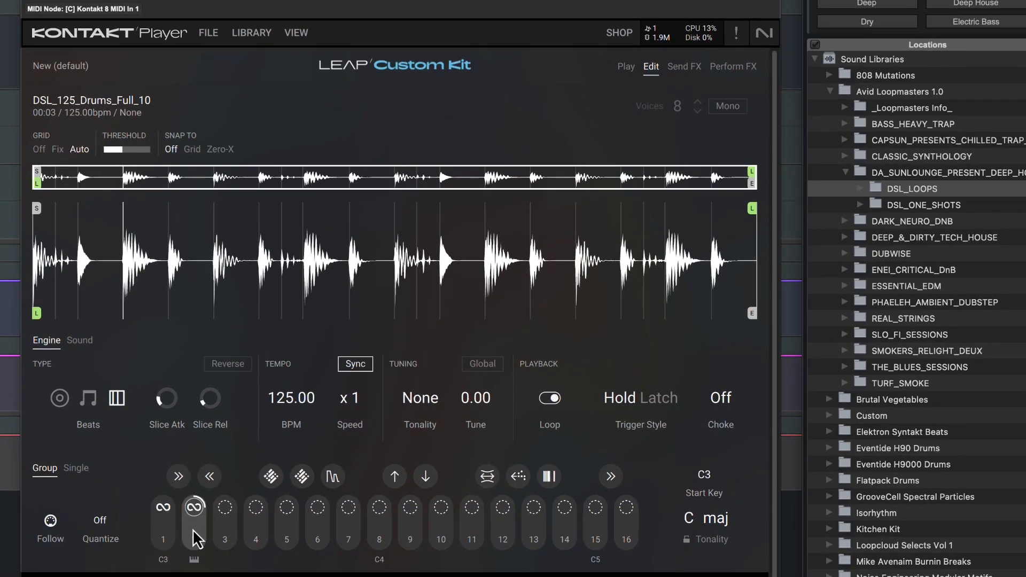
left_click(167, 540)
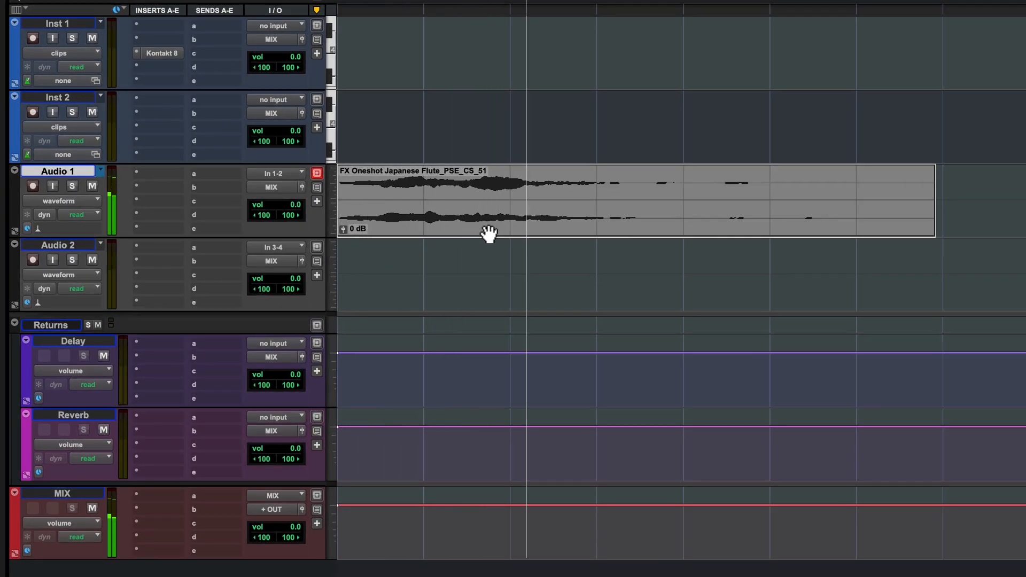
Stop playback, open Kontakt 8 on Inst 1 and load the Japanese Flute clip from Audio 1 into it.
key("space")
left_click(159, 54)
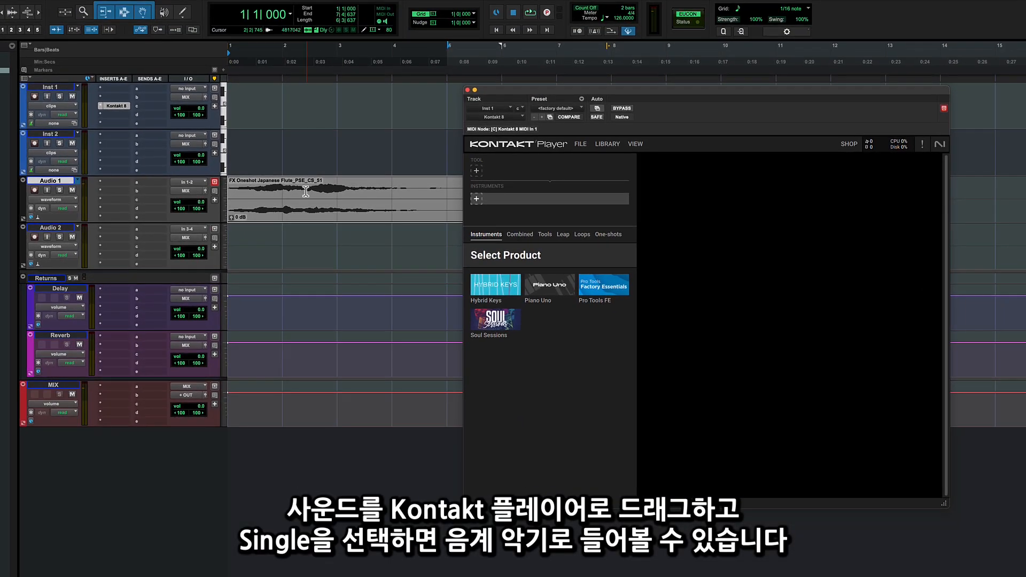
left_click_drag(306, 191, 733, 264)
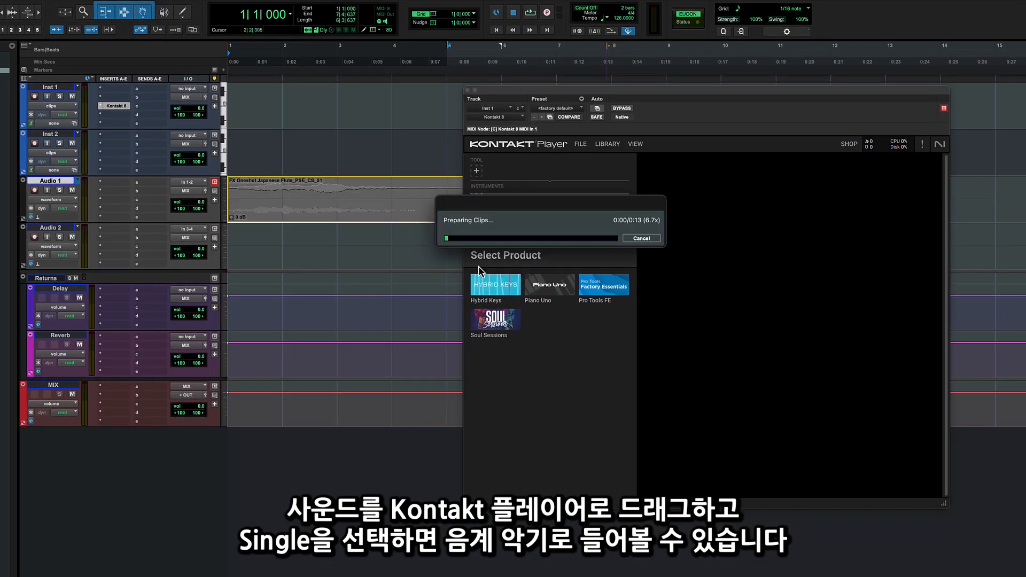
Select the Inst 1 track and switch the flute sample's LEAP kit to Single mode.
left_click(62, 90)
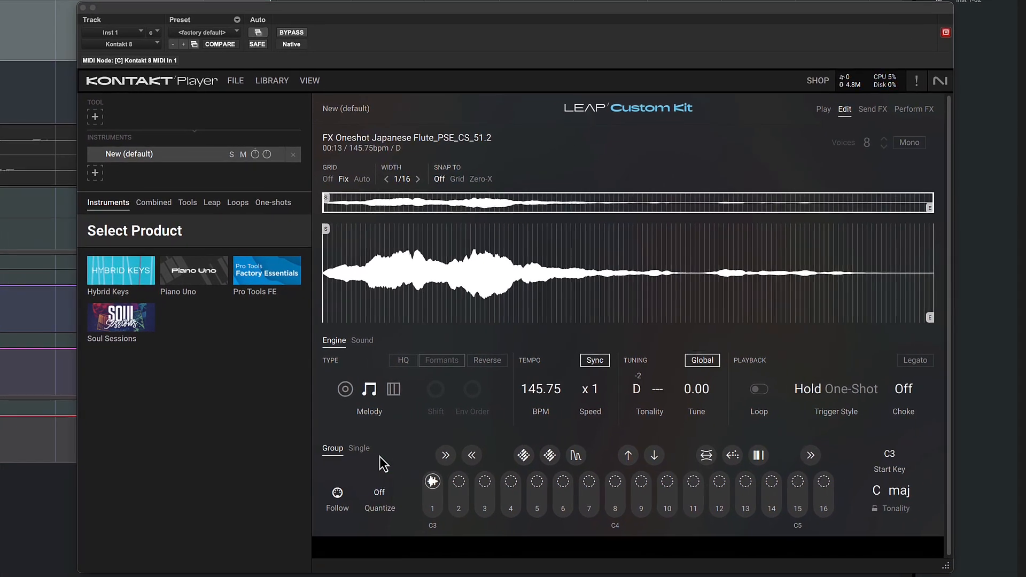
left_click(607, 422)
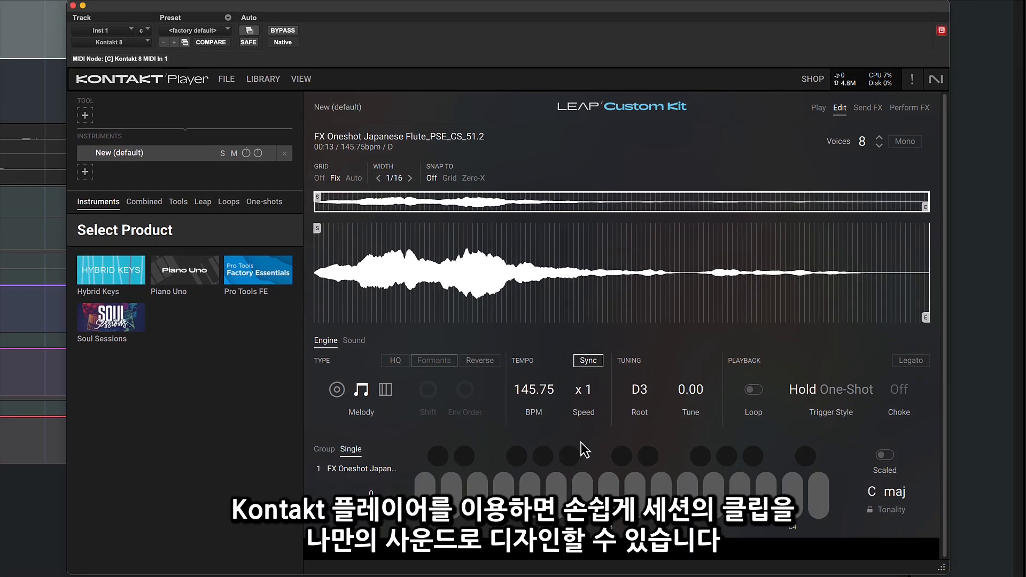